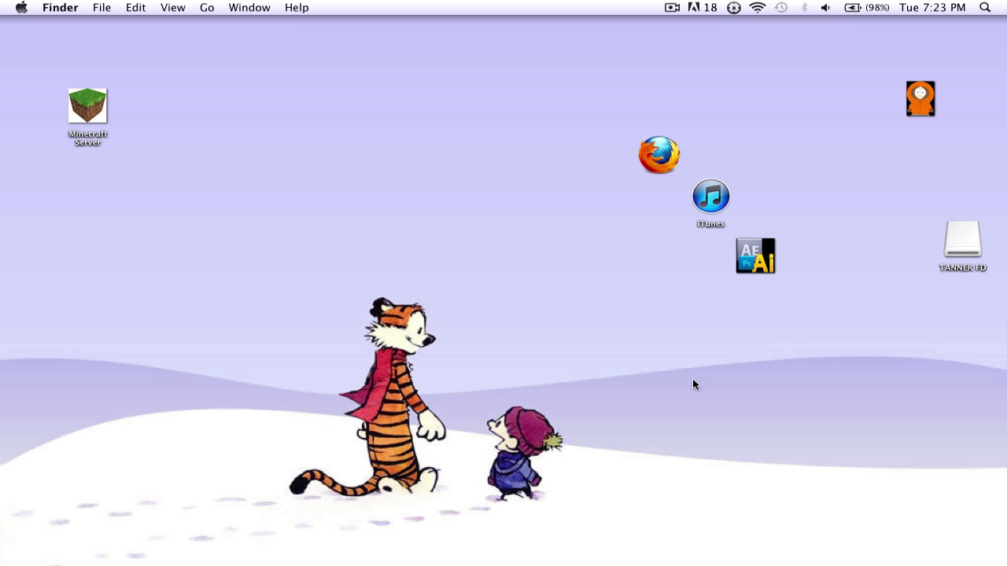
- Reposition windows and items on the screen with a series of drags
left_click_drag(254, 241, 487, 425)
mouse_move(603, 448)
left_mouse_down()
mouse_move(247, 235)
mouse_move(492, 403)
left_mouse_up()
left_click_drag(634, 508, 283, 271)
mouse_move(233, 248)
left_mouse_down()
mouse_move(622, 469)
mouse_move(303, 286)
left_mouse_up()
mouse_move(309, 329)
left_mouse_down()
mouse_move(239, 256)
mouse_move(647, 522)
mouse_move(621, 529)
left_mouse_up()
mouse_move(602, 449)
left_mouse_down()
mouse_move(292, 238)
mouse_move(221, 218)
mouse_move(217, 254)
mouse_move(234, 275)
mouse_move(193, 277)
mouse_move(254, 299)
mouse_move(241, 223)
mouse_move(338, 312)
mouse_move(206, 261)
left_mouse_up()
left_click_drag(236, 281, 618, 494)
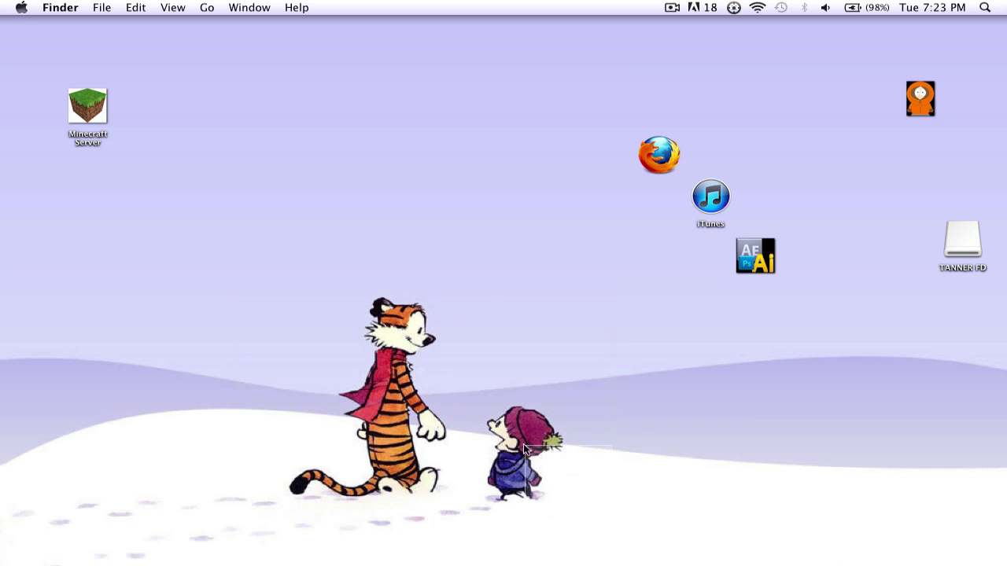
mouse_move(611, 450)
left_mouse_down()
mouse_move(285, 266)
mouse_move(269, 268)
left_mouse_up()
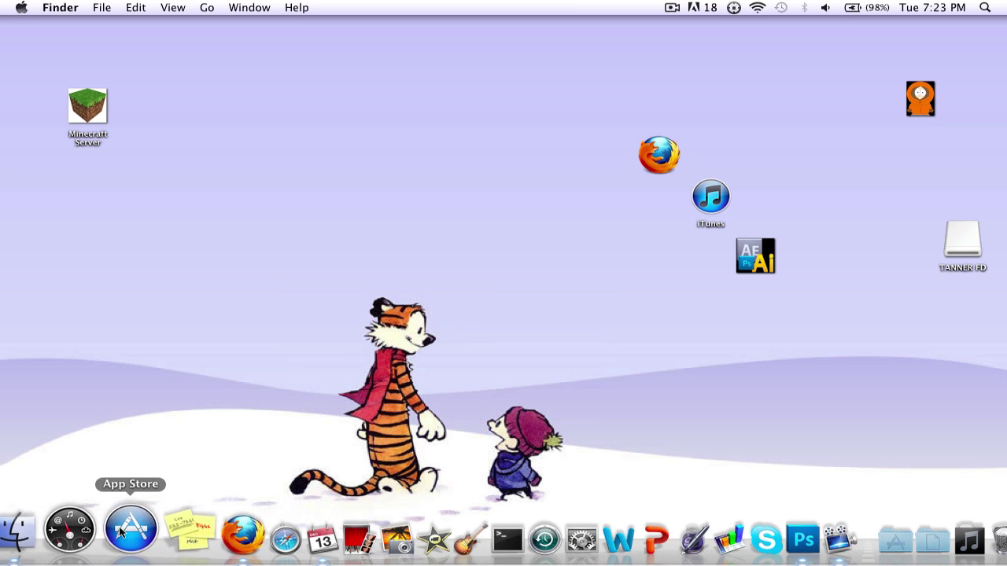
mouse_move(51, 531)
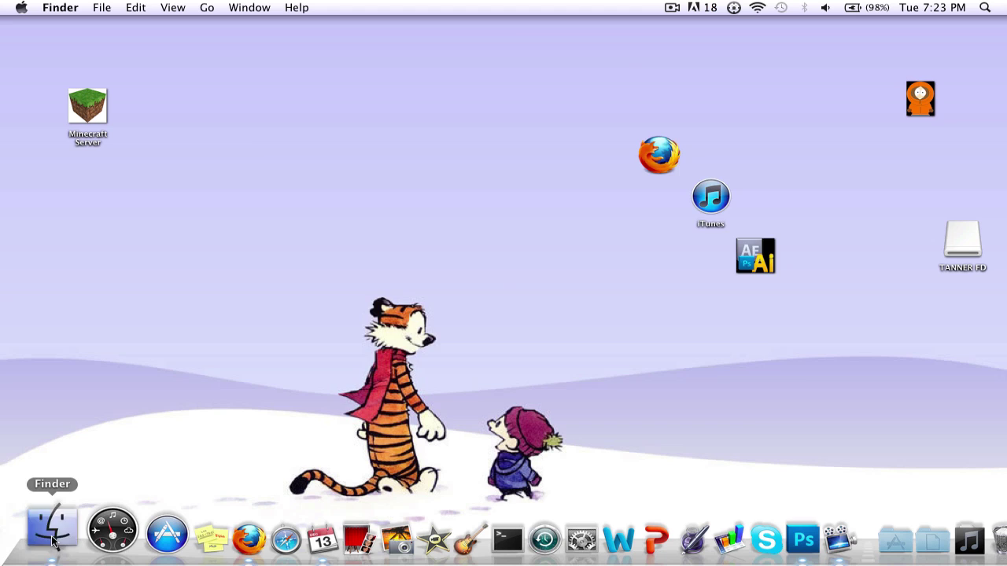
- Open a Finder window on the Tanner home folder
left_click(53, 542)
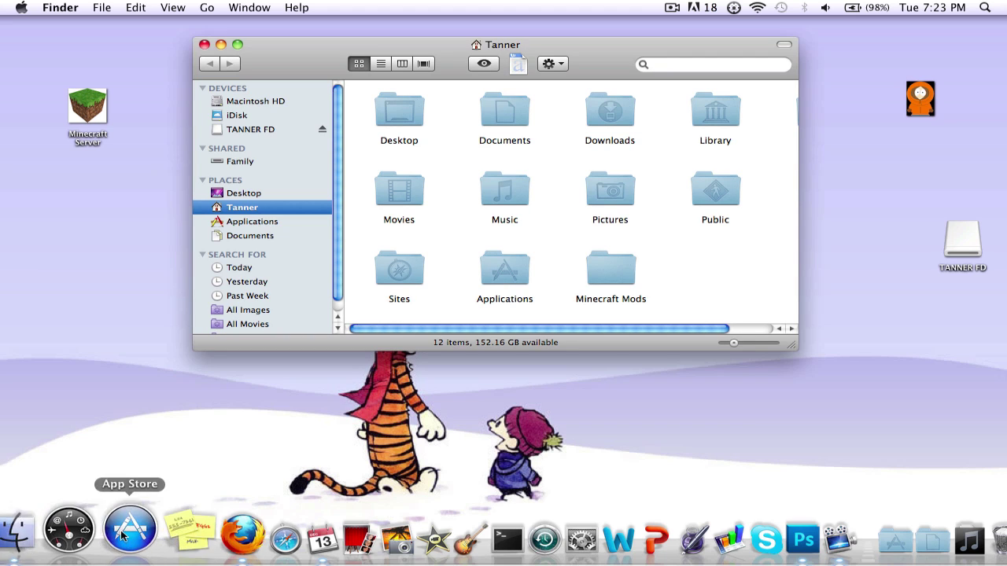
left_click(243, 194)
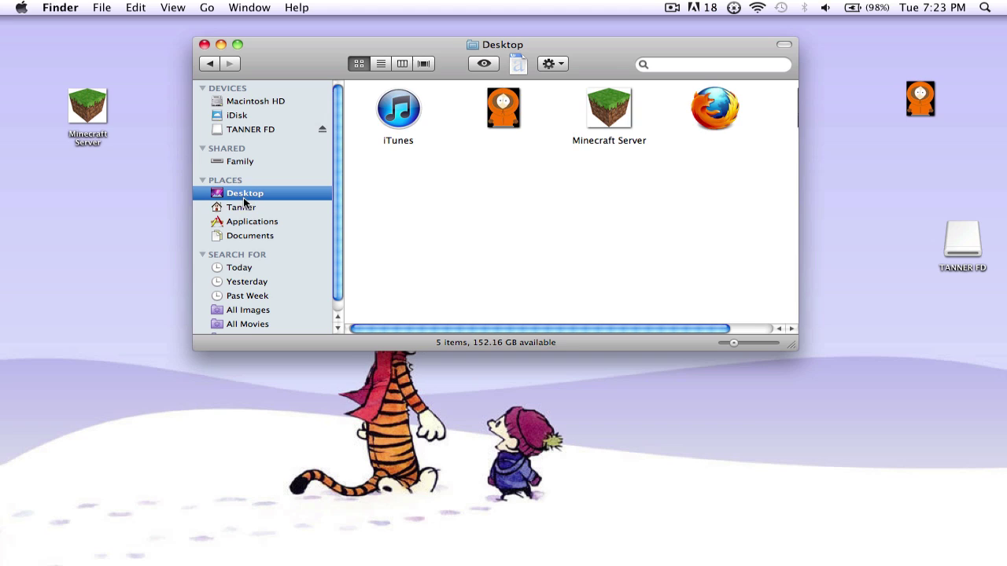
left_click(245, 208)
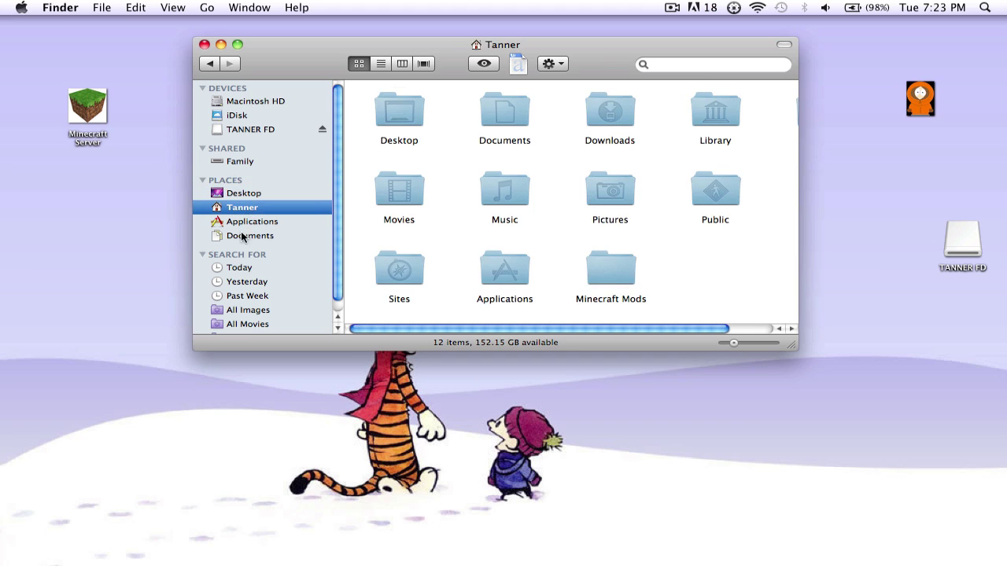
- Go into Library, then Application Support, and open the minecraft folder
double_click(722, 116)
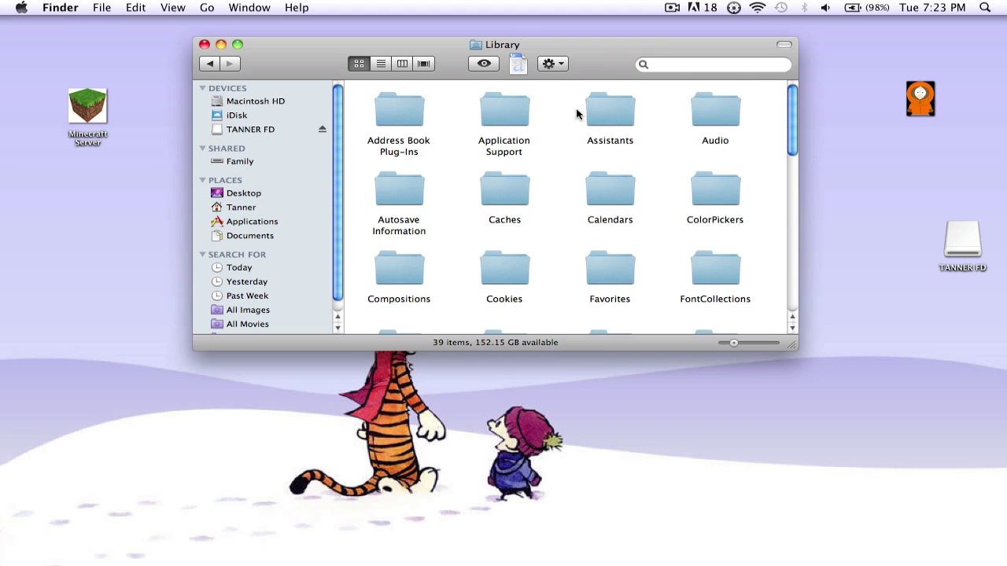
double_click(504, 112)
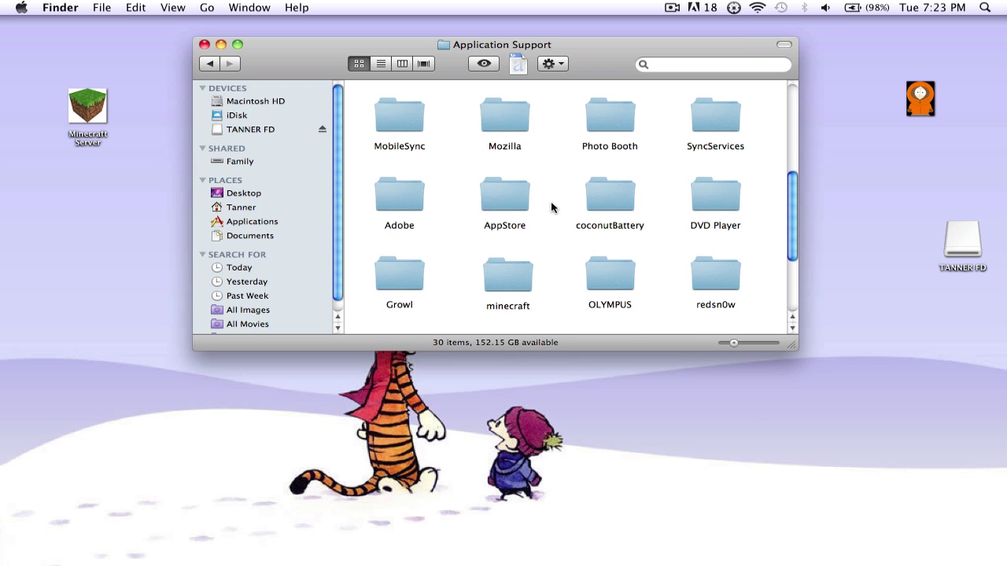
scroll(551, 203, "down", 2)
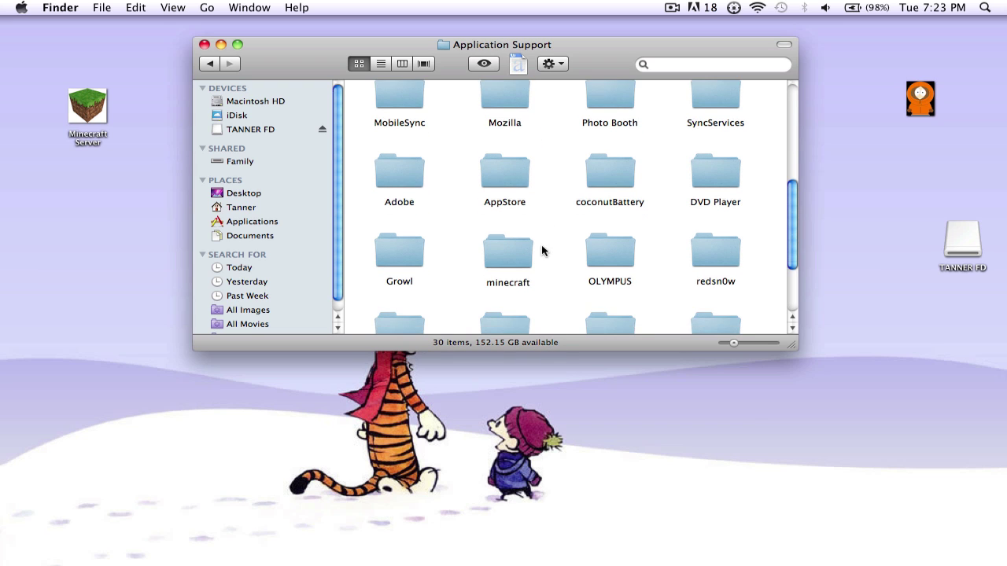
scroll(541, 250, "down", 2)
double_click(503, 220)
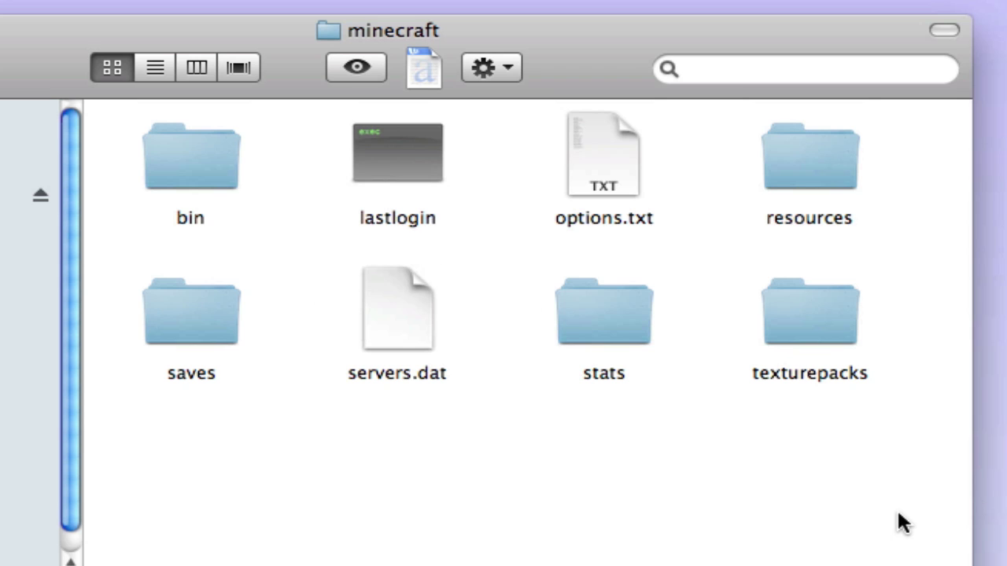
- Open the bin folder and check lwjgl.jar's context menu without choosing an action
double_click(203, 157)
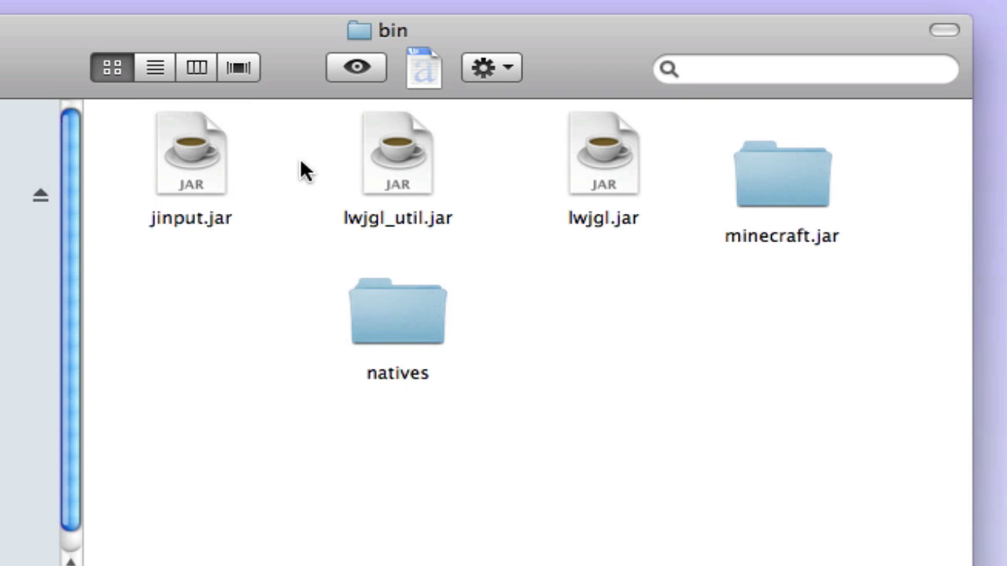
left_click(590, 142)
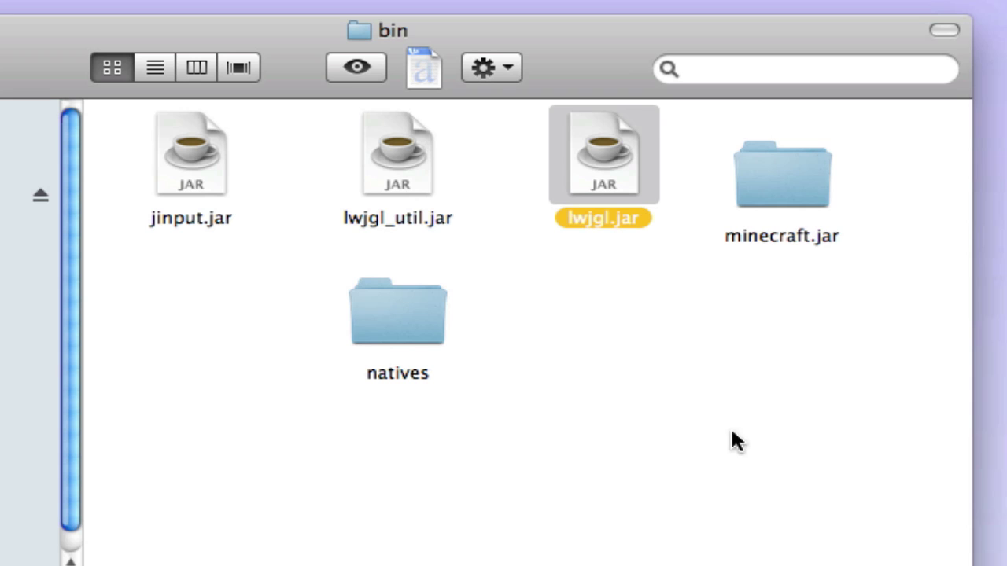
left_click(614, 360)
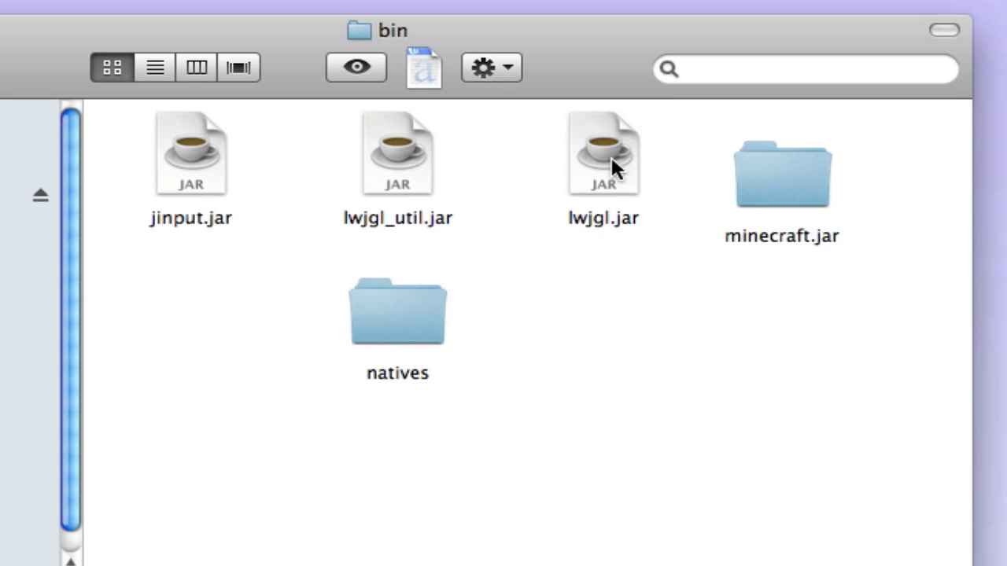
left_click(582, 166)
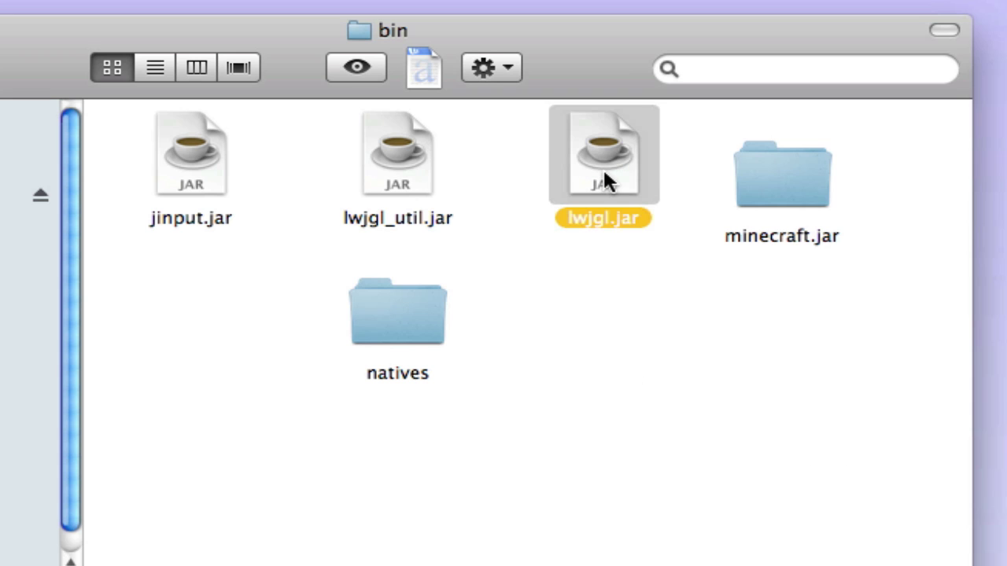
right_click(614, 142)
mouse_move(621, 267)
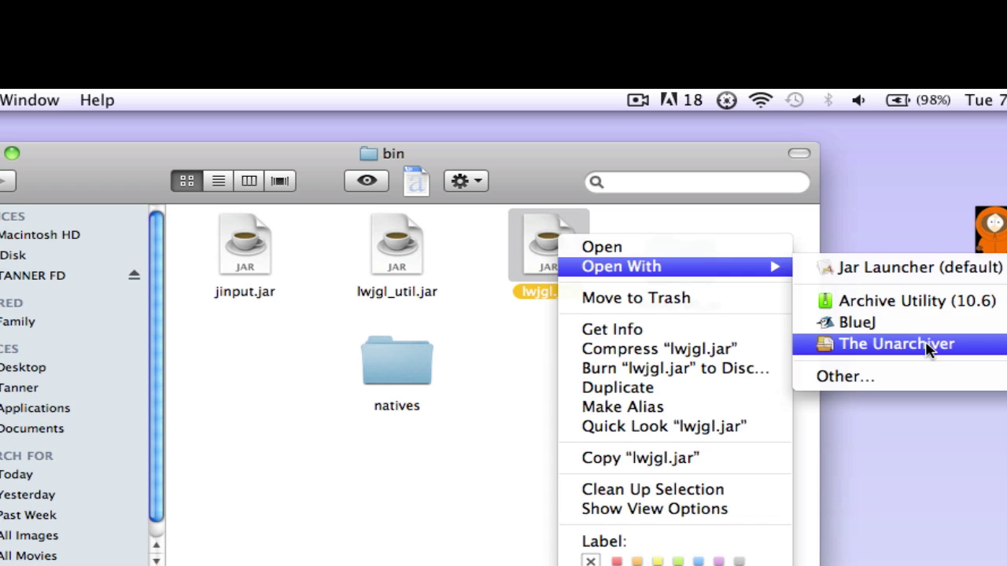
left_click(526, 364)
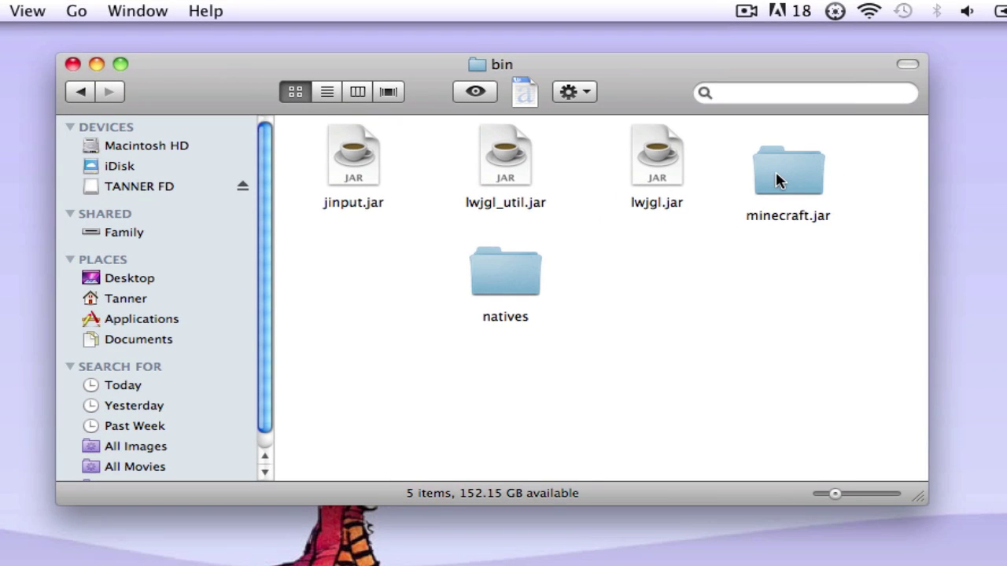
- Open minecraft.jar and scroll through its class files to locate the armor folder
double_click(777, 180)
scroll(629, 211, "up", 10)
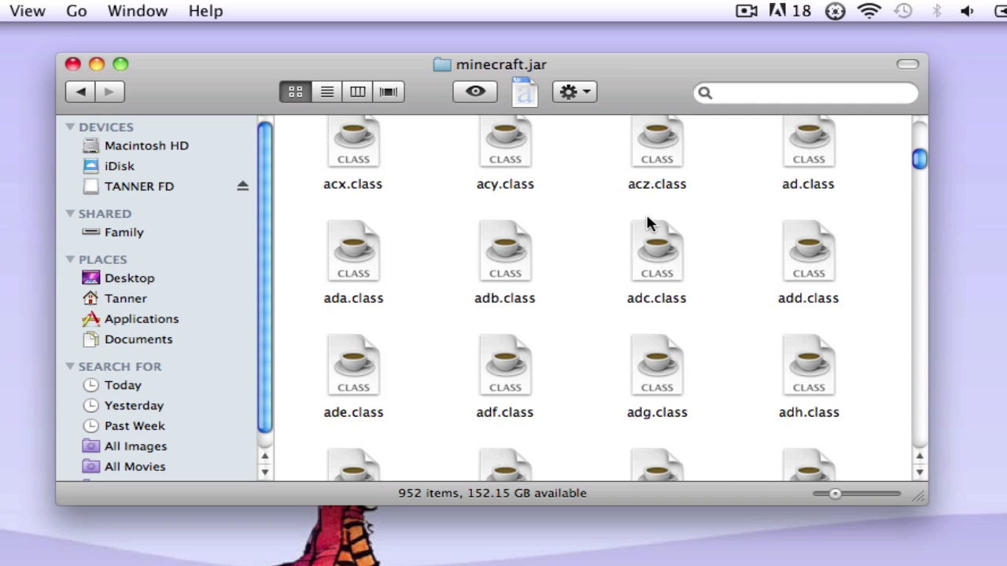
scroll(646, 212, "up", 5)
scroll(568, 179, "down", 3)
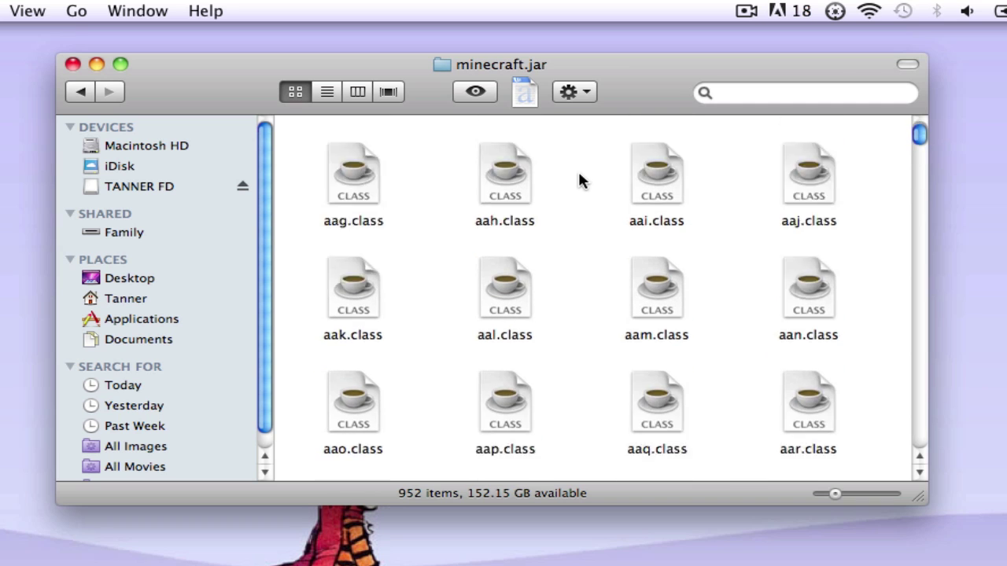
scroll(577, 179, "down", 3)
scroll(578, 179, "down", 4)
scroll(577, 181, "down", 5)
scroll(578, 184, "down", 5)
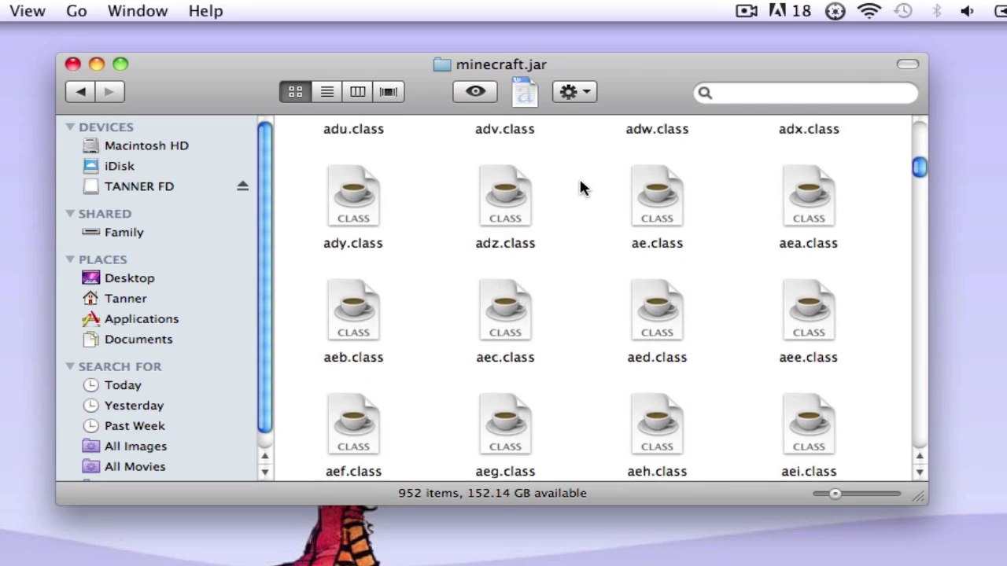
scroll(578, 186, "down", 3)
scroll(579, 187, "down", 4)
scroll(580, 190, "down", 3)
scroll(581, 189, "down", 5)
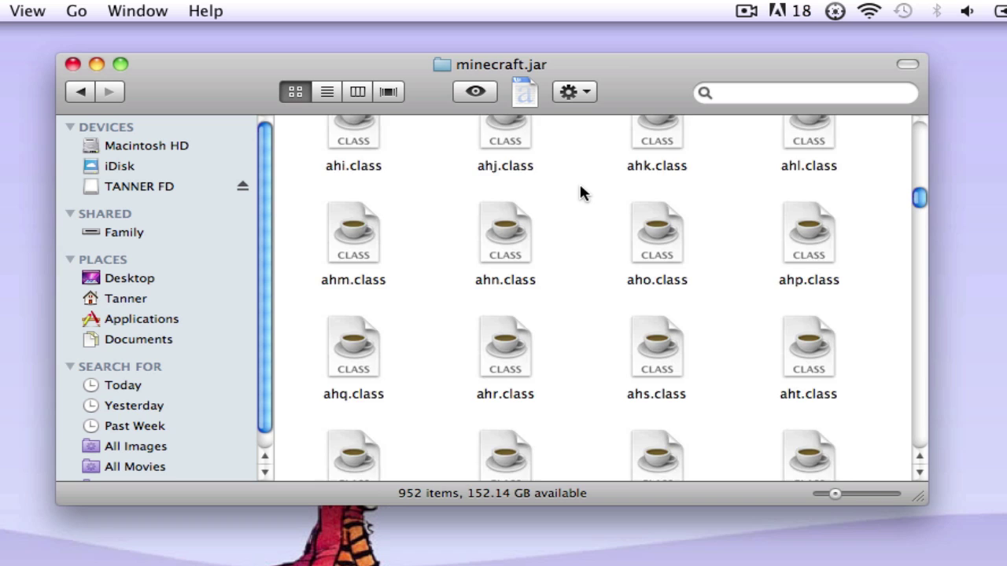
scroll(580, 188, "down", 5)
scroll(581, 189, "down", 5)
scroll(580, 189, "up", 3)
scroll(582, 197, "up", 5)
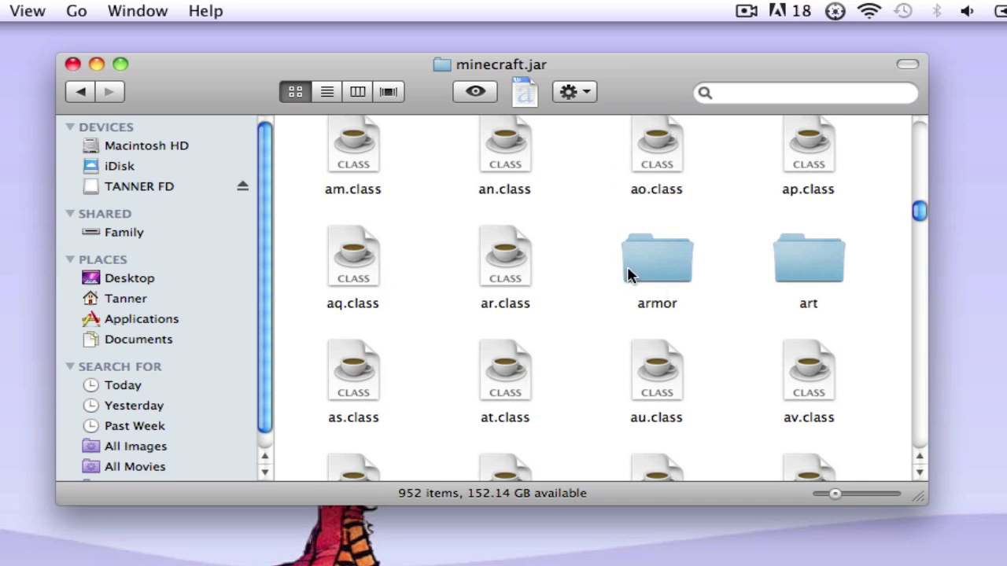
scroll(613, 315, "down", 1)
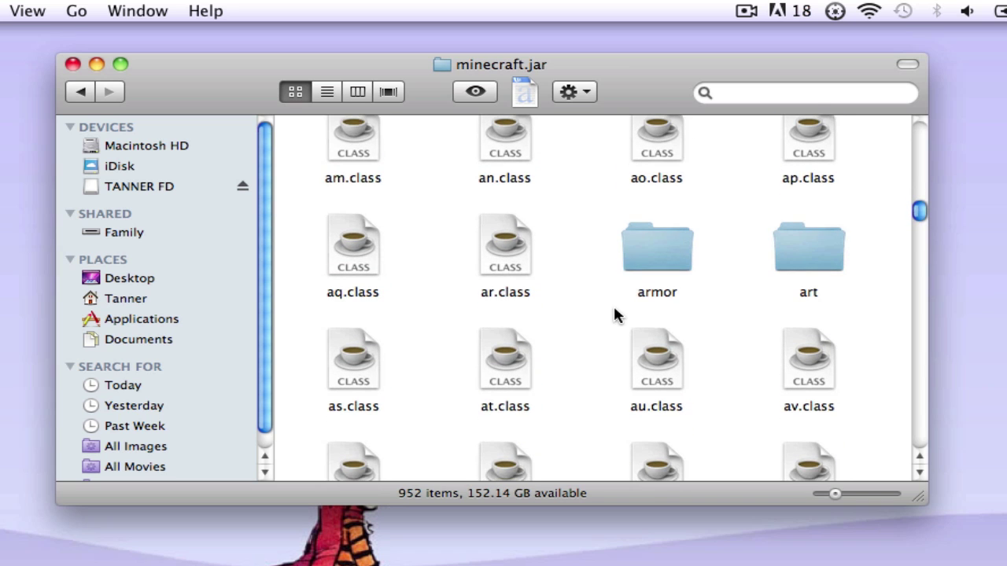
scroll(613, 315, "down", 3)
scroll(614, 314, "down", 10)
scroll(613, 314, "down", 4)
scroll(613, 311, "down", 10)
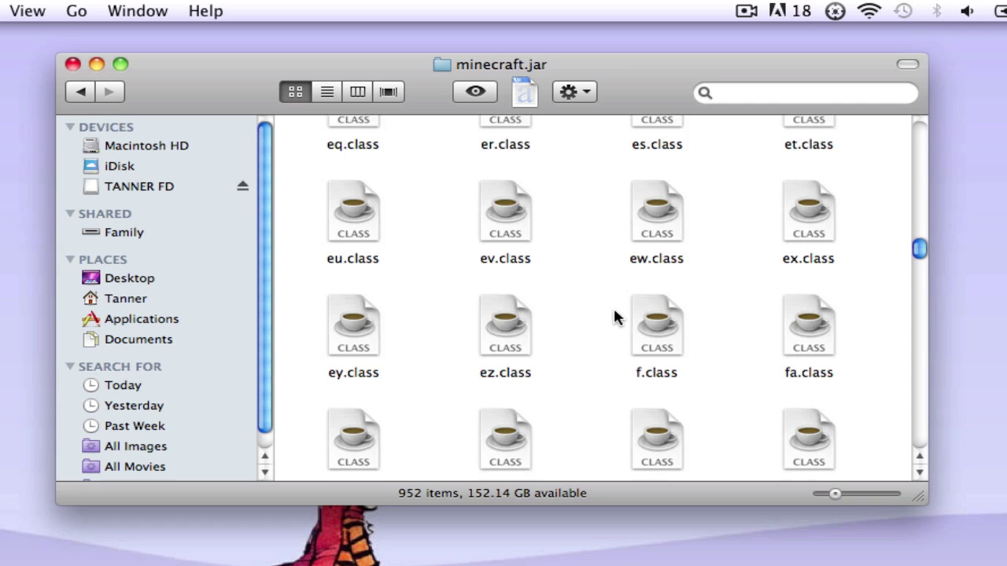
scroll(613, 310, "up", 4)
scroll(613, 311, "up", 10)
scroll(613, 315, "up", 10)
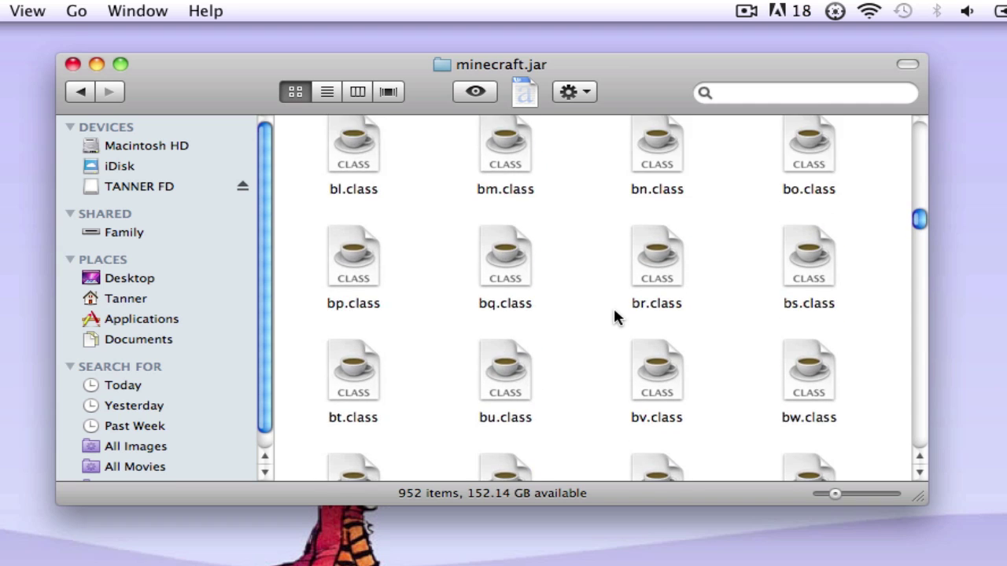
scroll(613, 314, "up", 10)
scroll(613, 315, "up", 3)
scroll(614, 314, "down", 5)
scroll(614, 316, "down", 2)
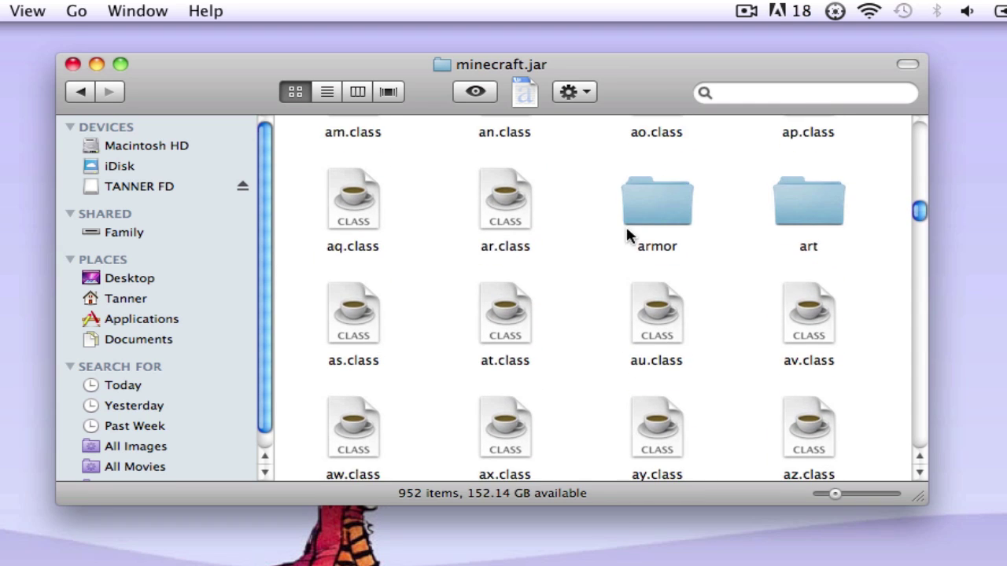
- Open the armor folder and preview the chain and cloth textures
double_click(645, 213)
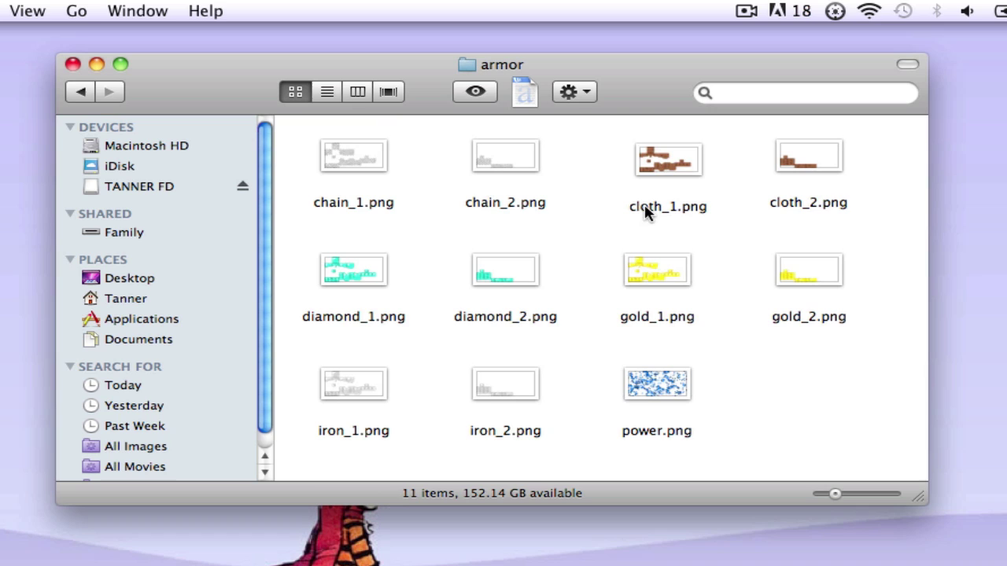
left_click(358, 163)
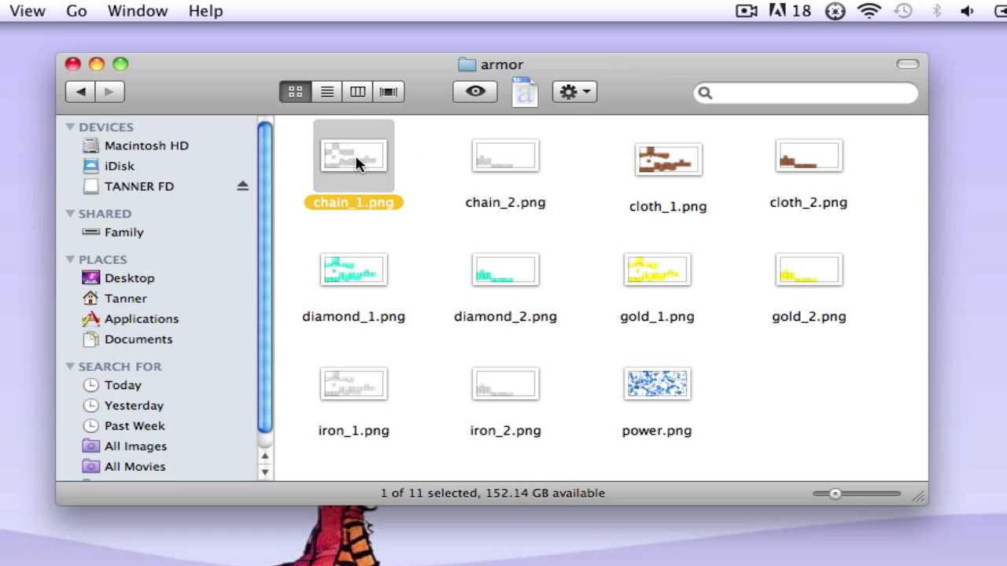
left_click(493, 156)
left_click(659, 165)
left_click(790, 164)
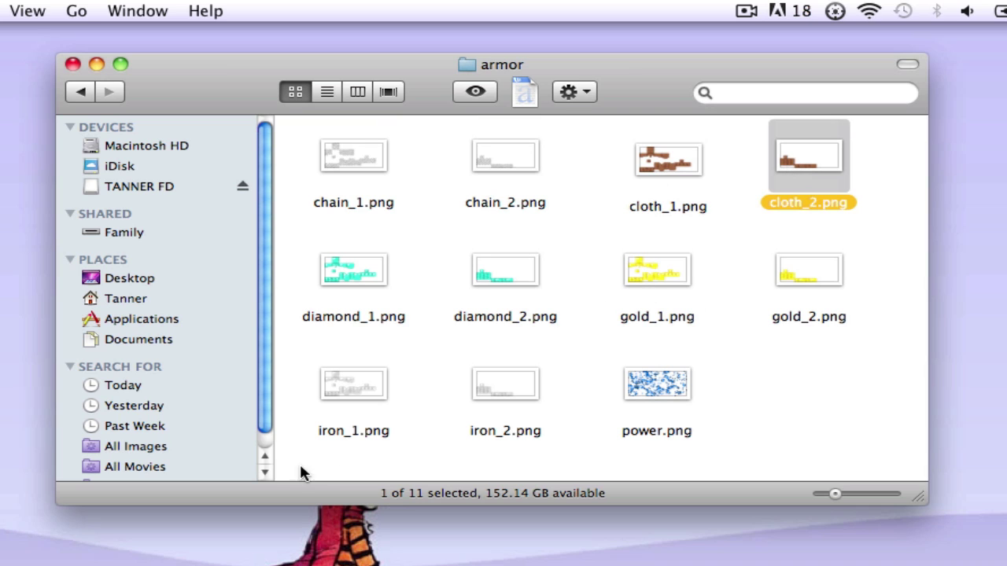
- Check the iron and power textures, then bring up cloth_1.png's context menu
left_click_drag(339, 471, 584, 398)
left_click(716, 405)
left_click(651, 389)
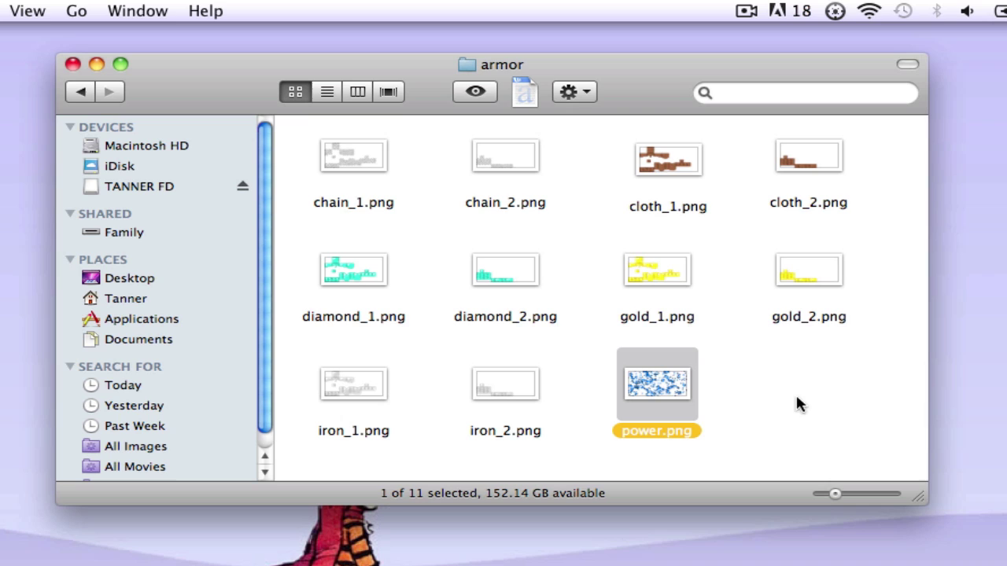
left_click(751, 402)
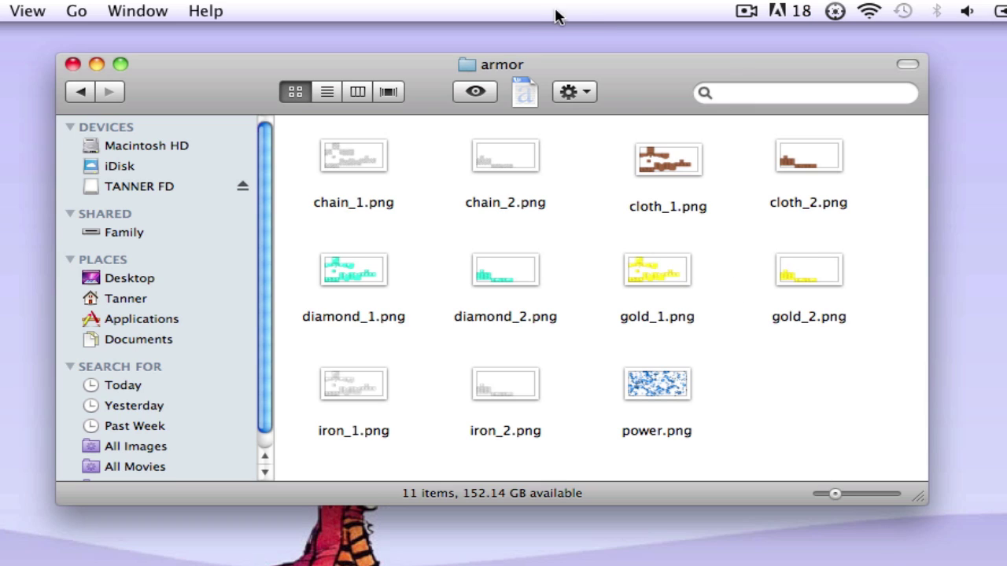
left_click(677, 161)
right_click(660, 161)
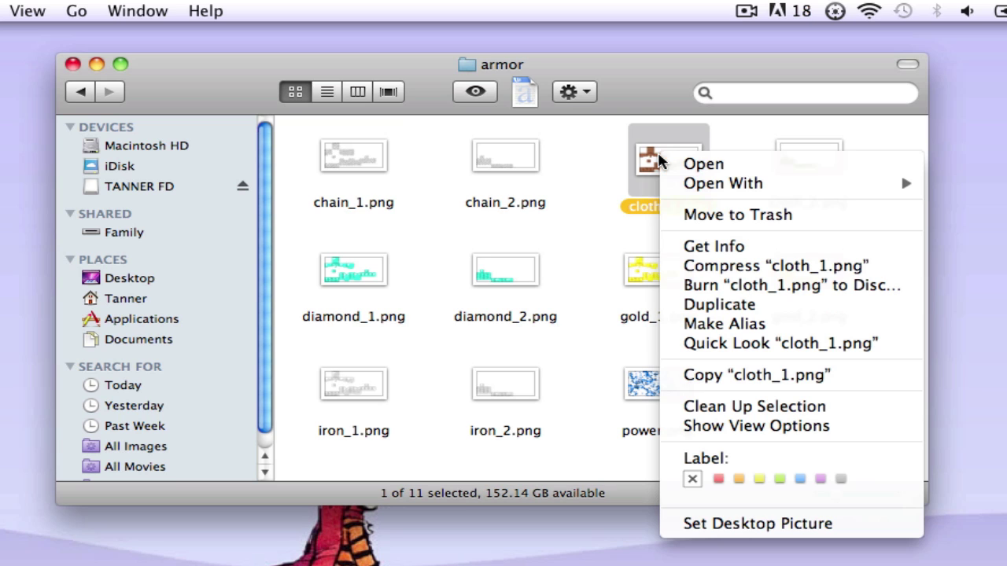
mouse_move(723, 183)
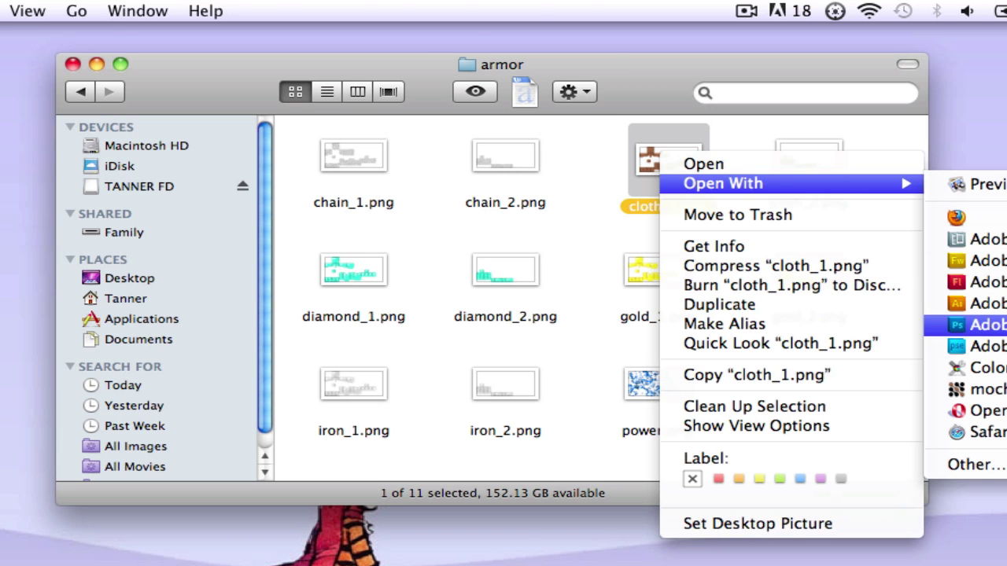
- Open cloth_1.png in Photoshop and zoom to about 932% so its pixels show
left_click(972, 324)
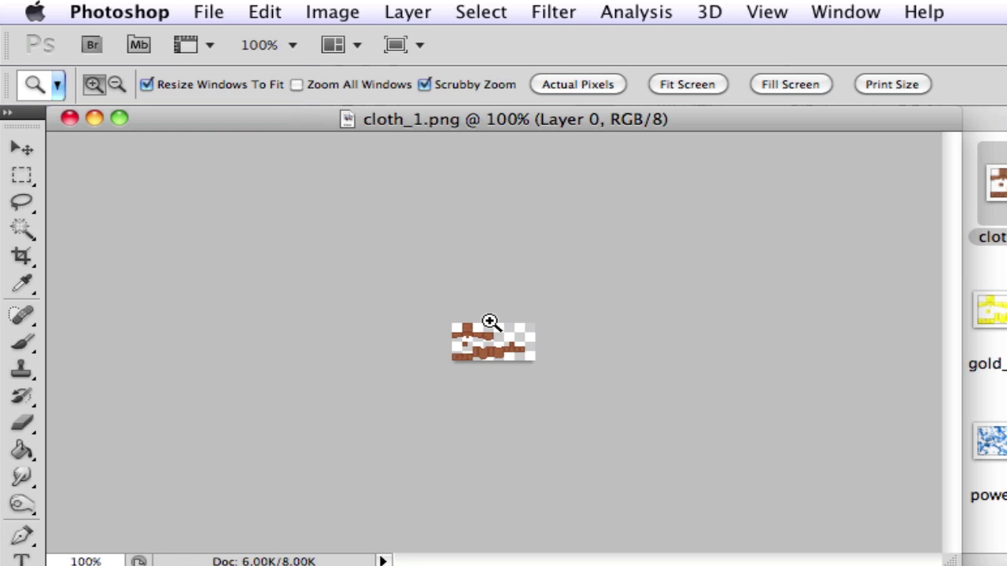
mouse_move(490, 322)
left_mouse_down()
mouse_move(535, 337)
mouse_move(719, 341)
left_mouse_up()
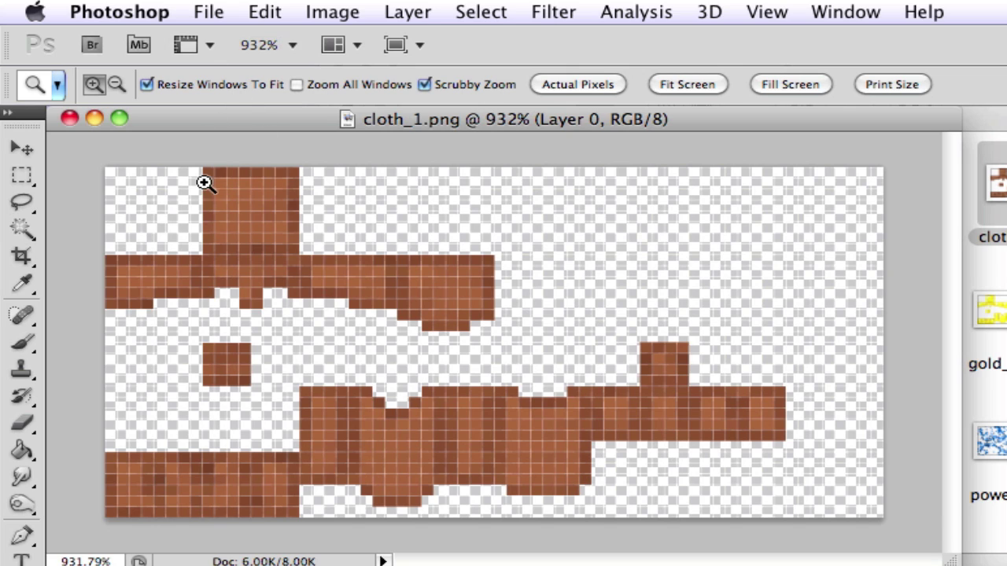
- Pick a bright green brush colour with 76% opacity
left_click(22, 347)
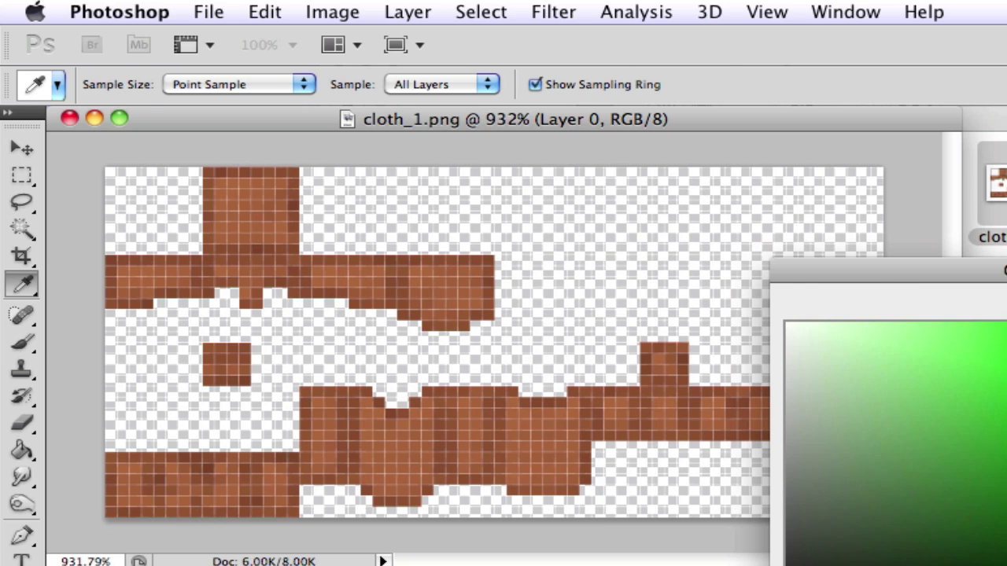
key("Return")
key("b")
left_click(505, 85)
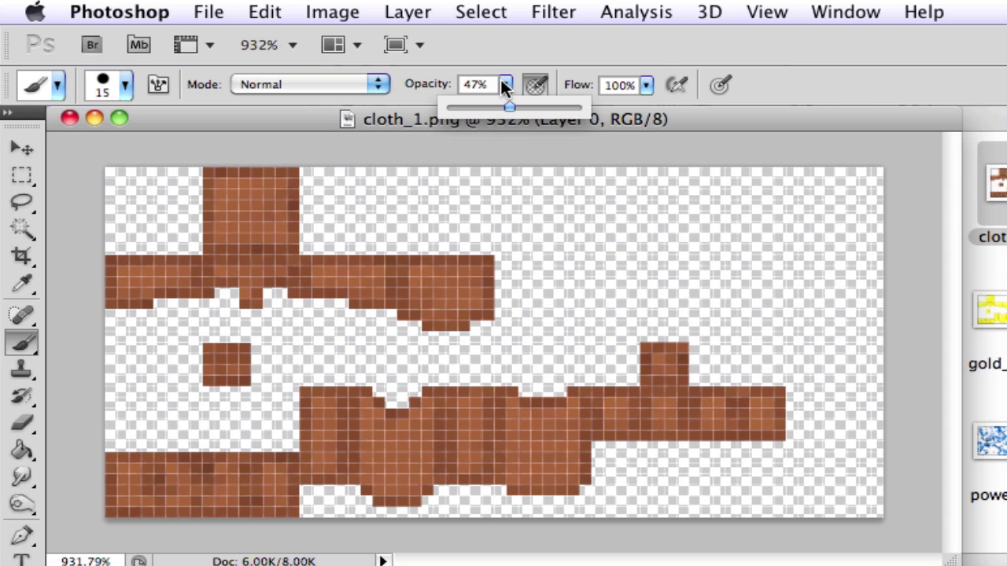
mouse_move(510, 106)
left_mouse_down()
mouse_move(581, 107)
mouse_move(521, 106)
left_mouse_up()
left_click(545, 107)
- Paint the upper cap pieces green and brush the lower body pieces blue
left_click_drag(543, 260, 384, 277)
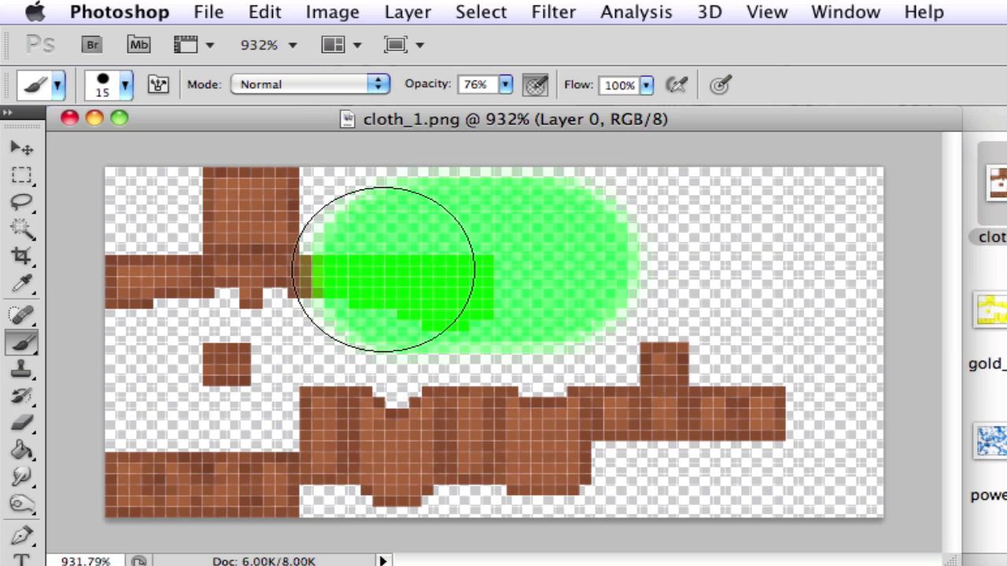
key("ctrl+z")
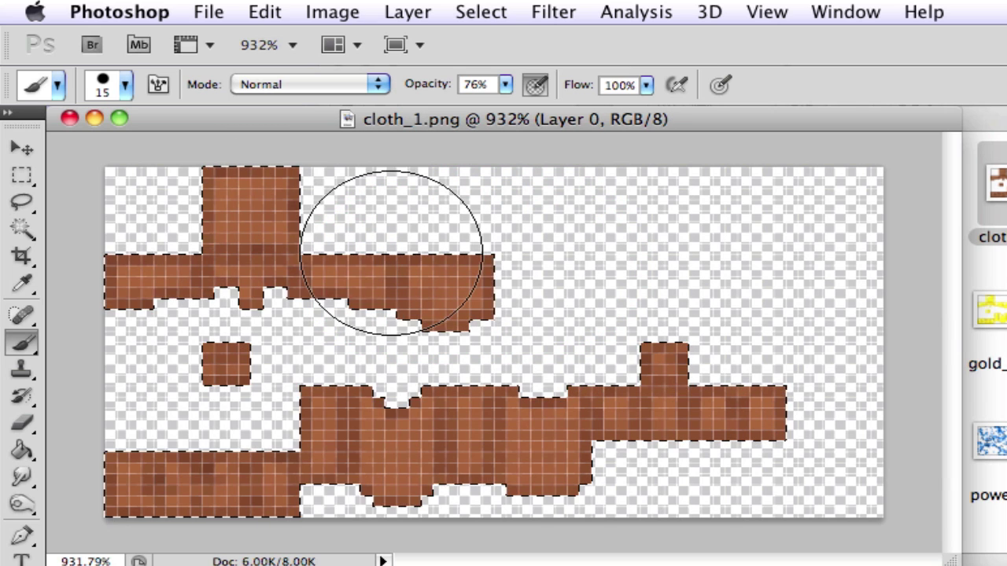
left_click_drag(466, 272, 122, 259)
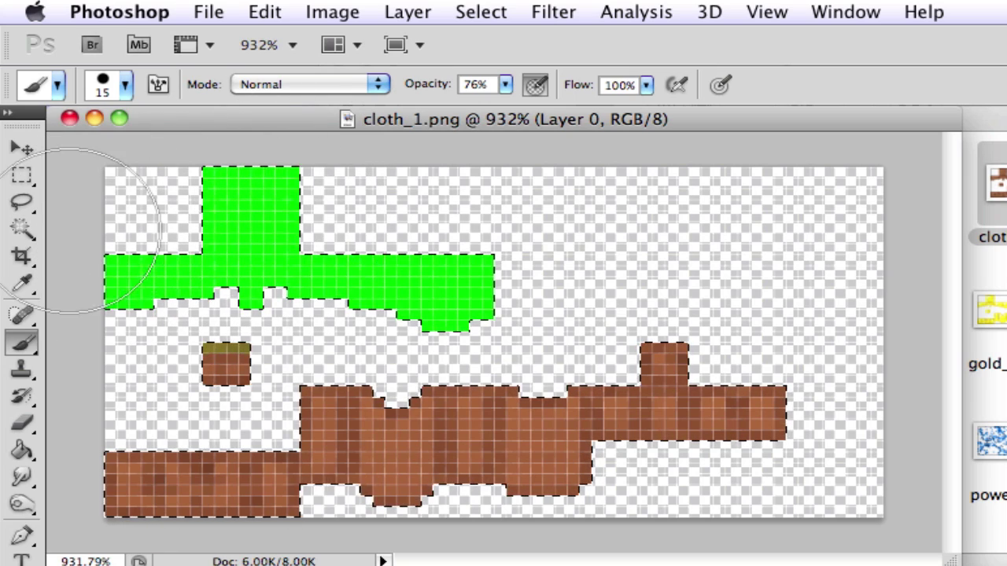
mouse_move(122, 260)
left_mouse_down()
mouse_move(435, 279)
mouse_move(472, 268)
left_mouse_up()
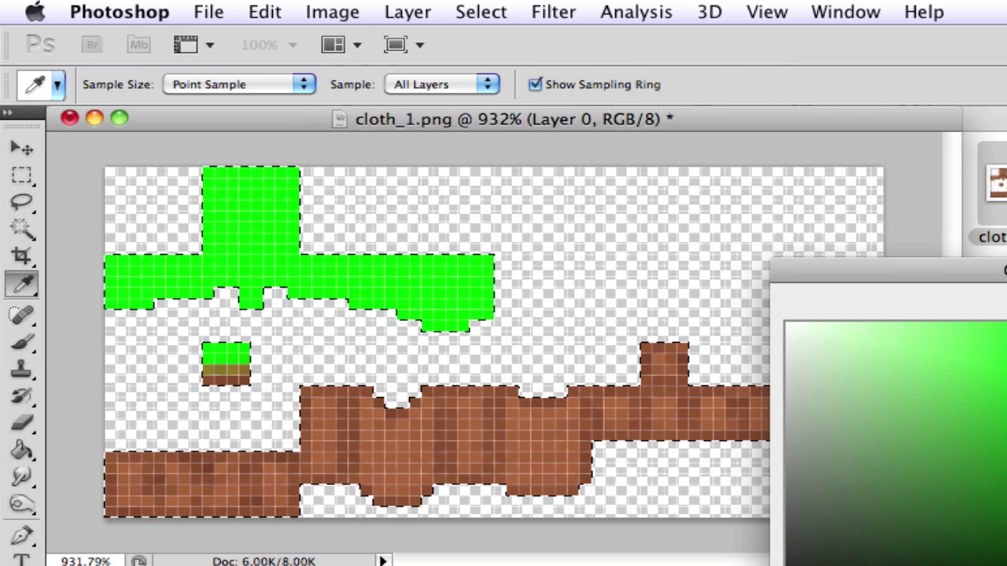
key("Return")
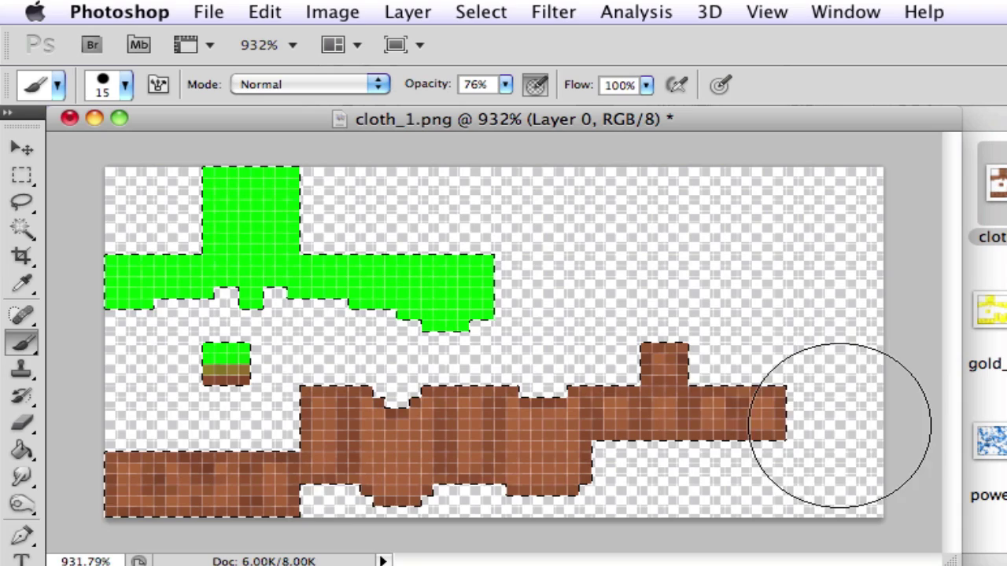
mouse_move(833, 417)
left_mouse_down()
mouse_move(793, 398)
mouse_move(668, 387)
mouse_move(669, 416)
mouse_move(483, 427)
mouse_move(325, 370)
mouse_move(209, 413)
mouse_move(225, 387)
mouse_move(139, 490)
left_mouse_up()
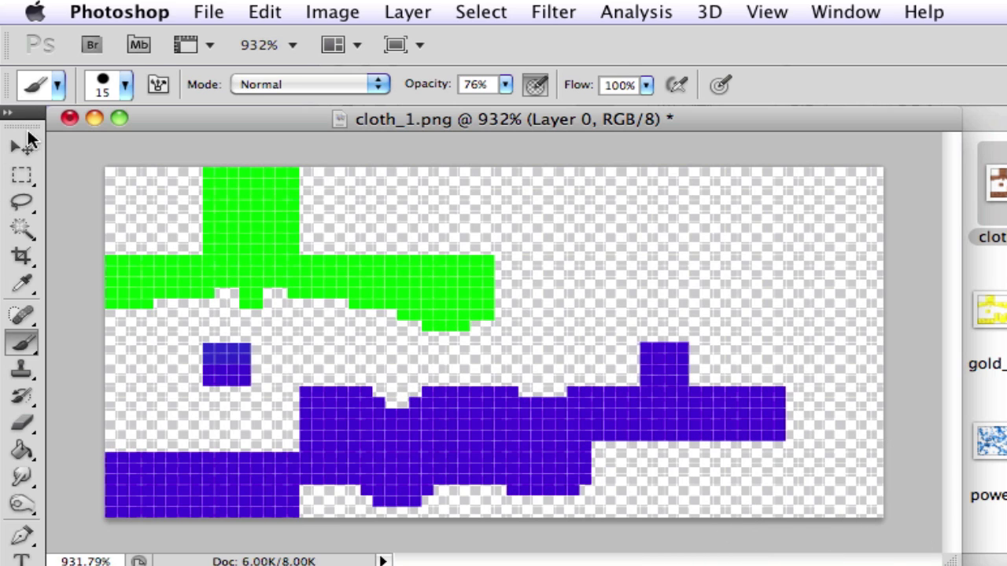
- Deselect, save a PNG copy as cloth_1 copy.png on the Desktop, then close without saving
left_click(22, 148)
key("super+d")
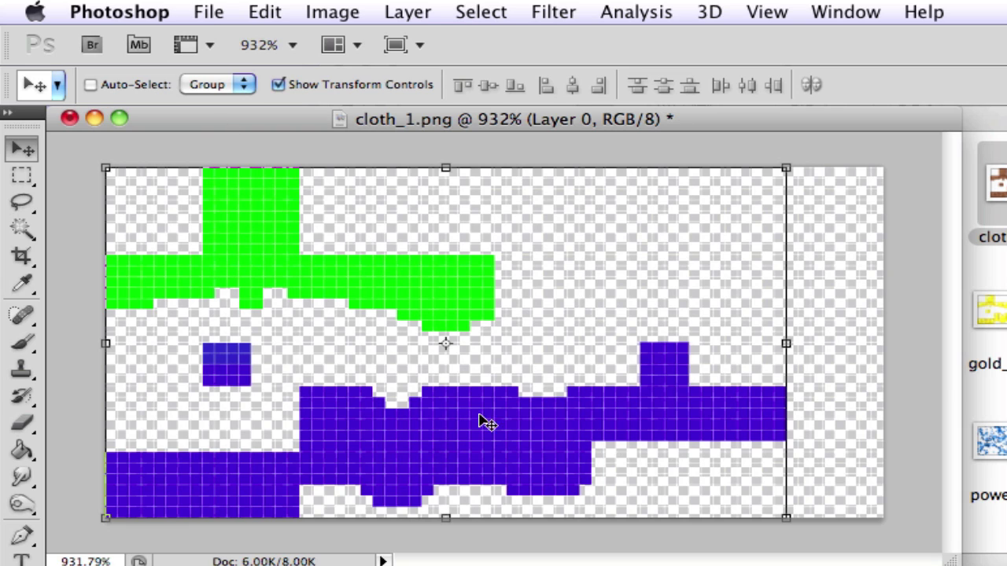
left_click(211, 12)
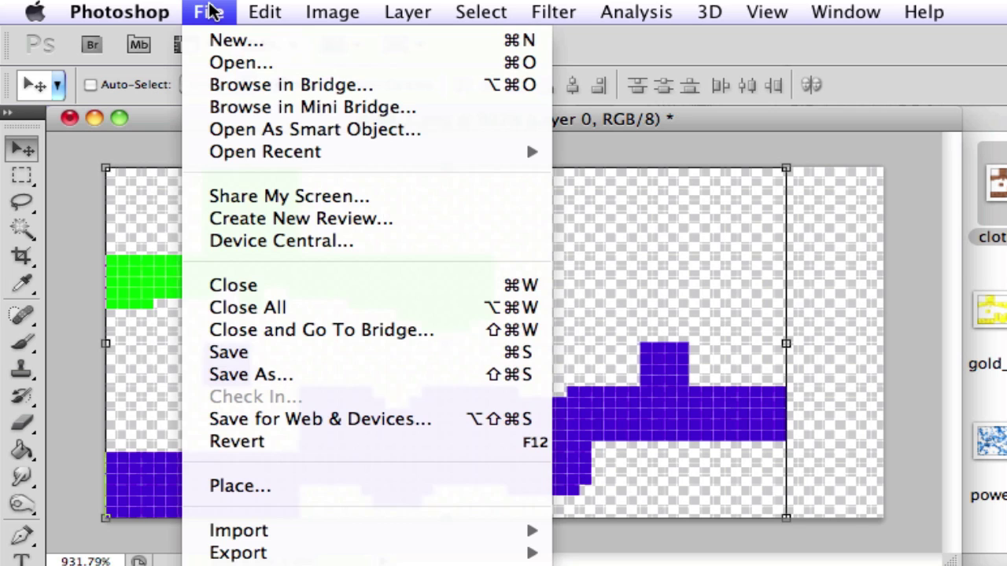
left_click(240, 378)
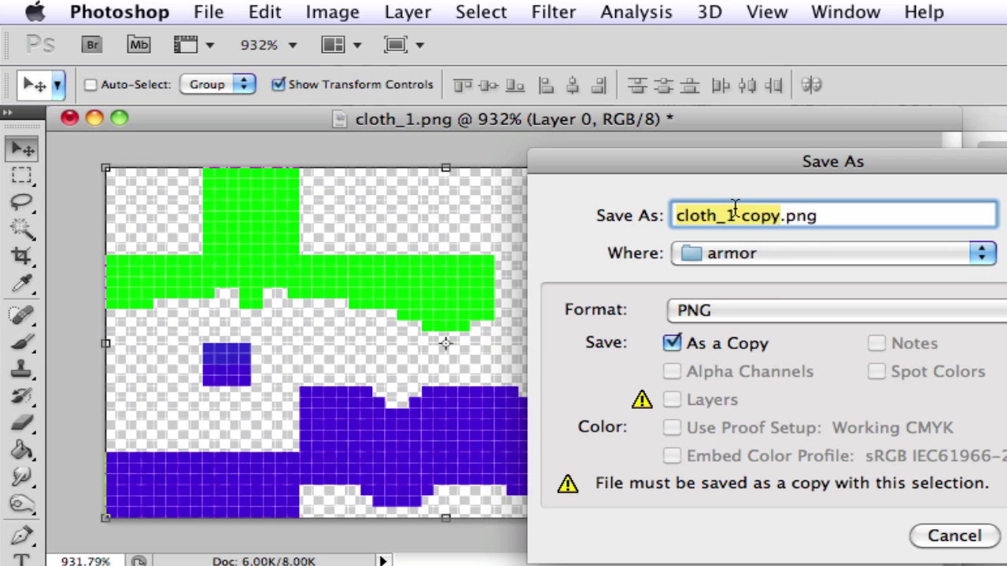
left_click(781, 253)
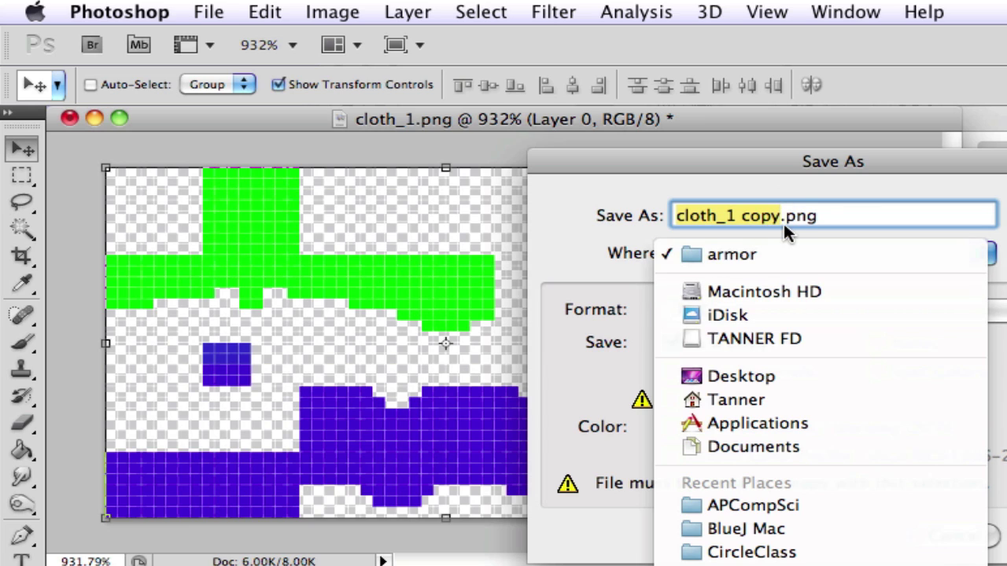
left_click(777, 374)
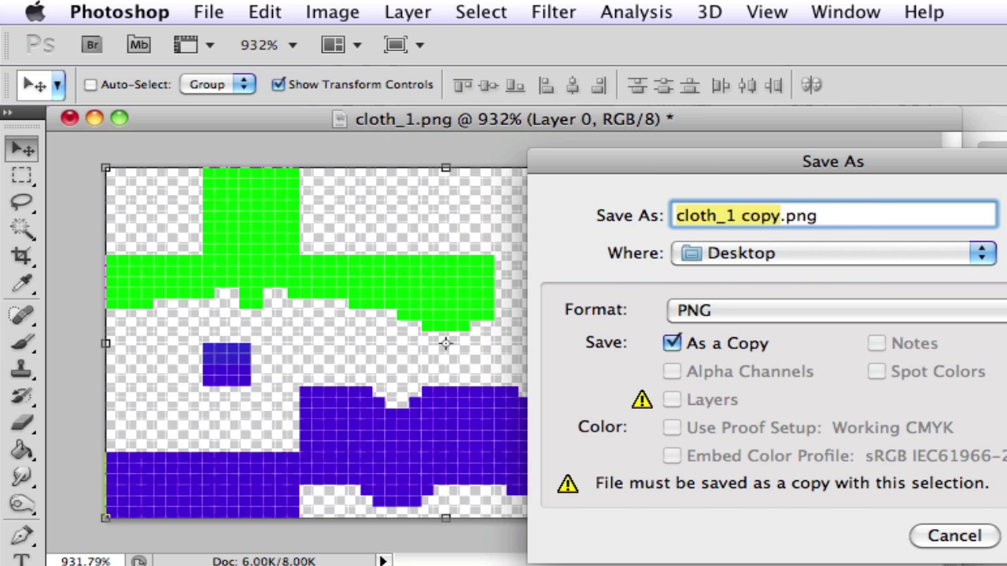
key("Return")
left_click(933, 335)
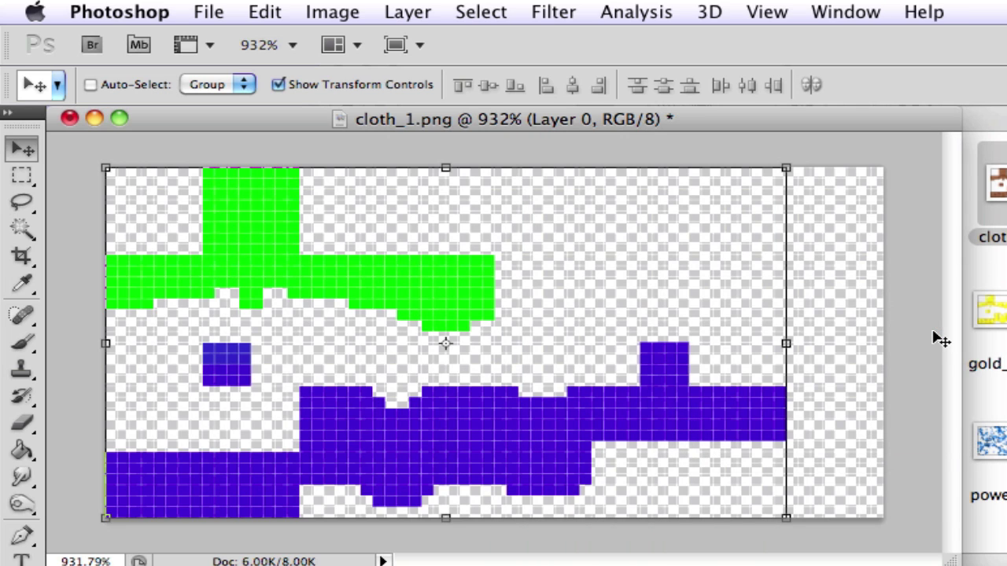
left_click(69, 118)
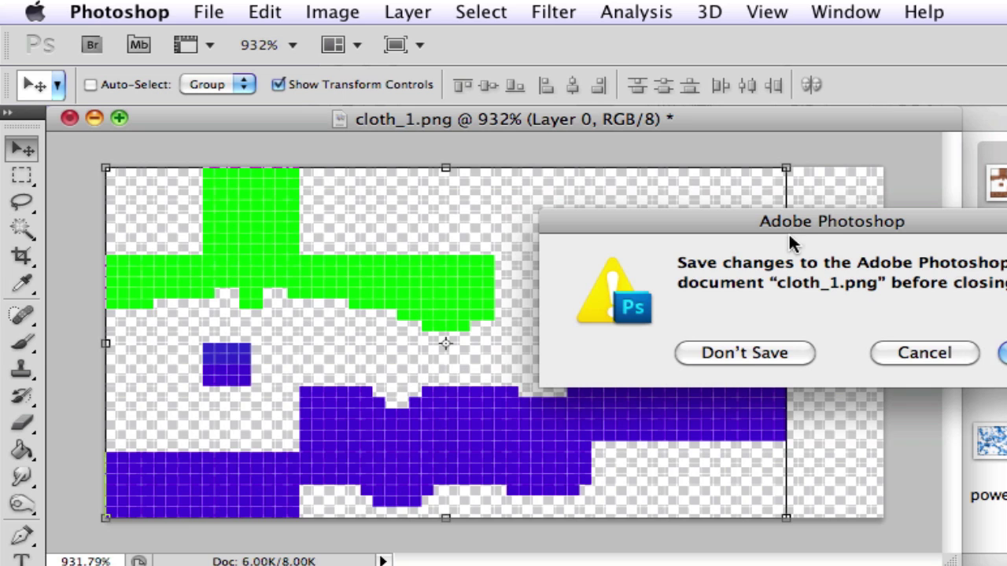
left_click(747, 354)
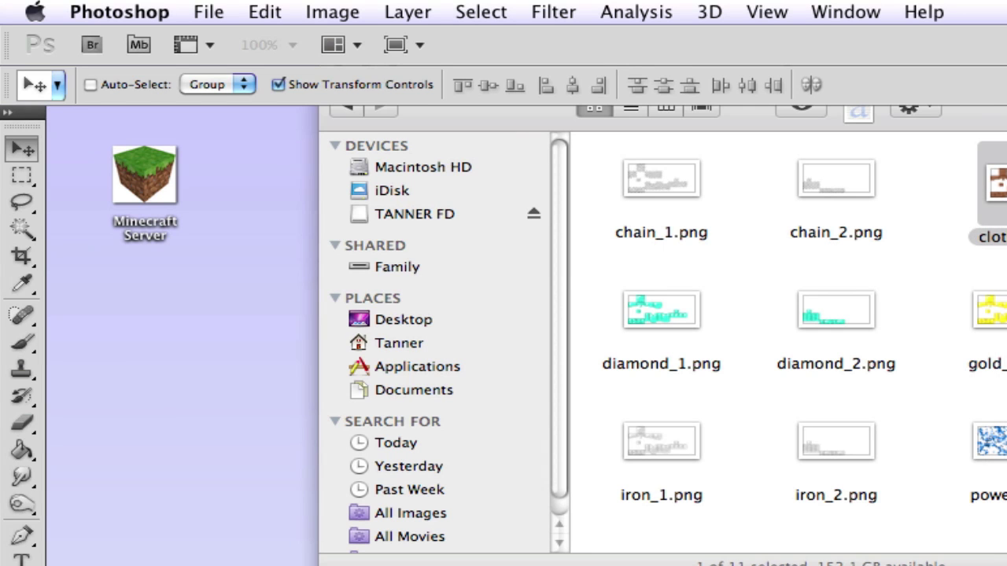
- Back in Finder, move the original cloth_1.png out of the armor folder onto the Desktop
key("super+q")
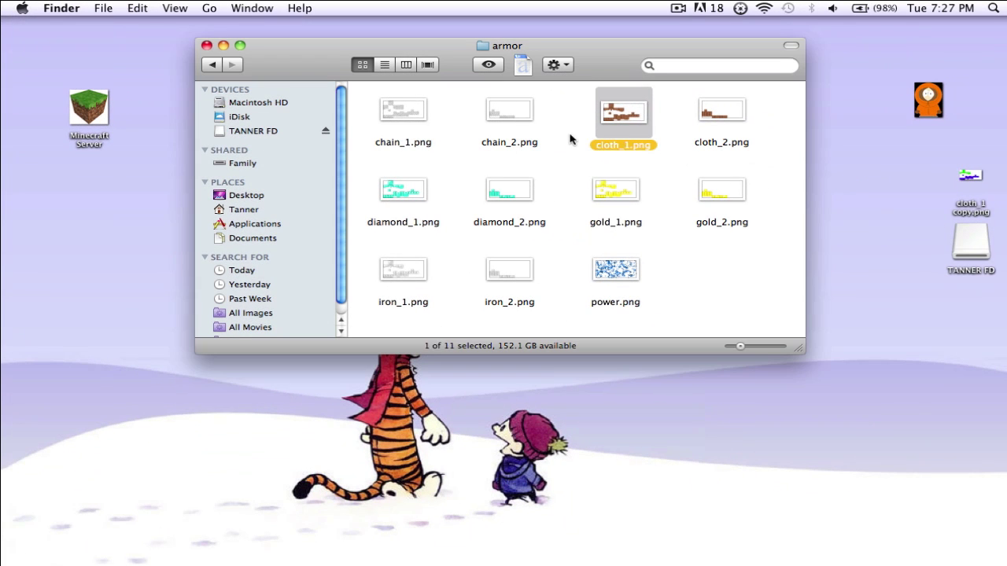
left_click(570, 139)
left_click_drag(614, 51, 550, 50)
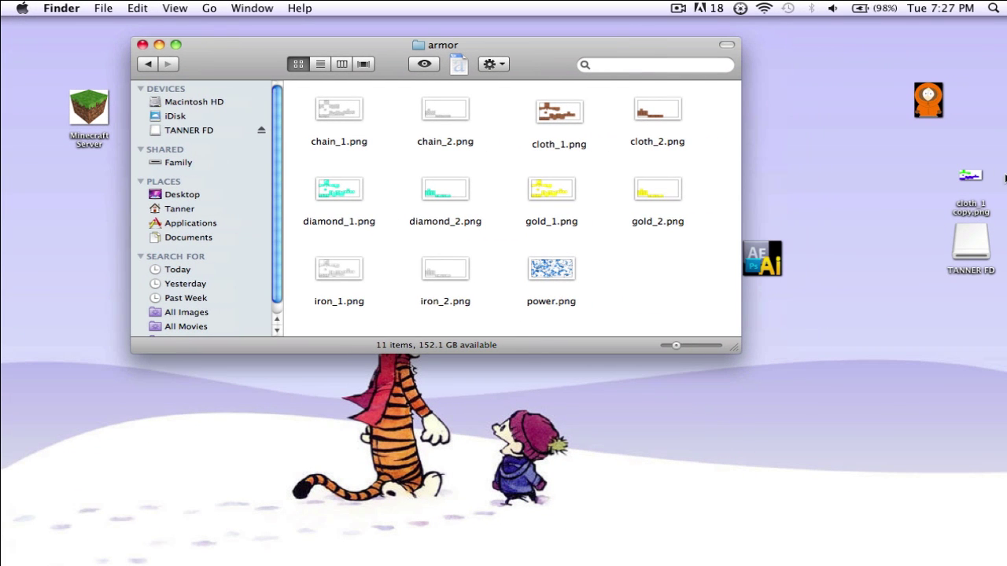
left_click_drag(966, 177, 843, 332)
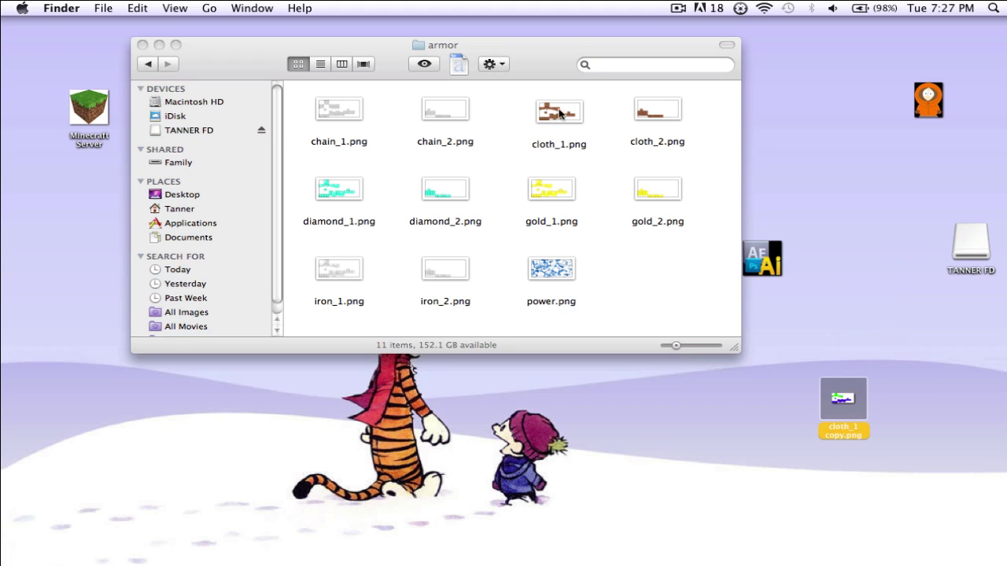
left_click_drag(549, 112, 818, 123)
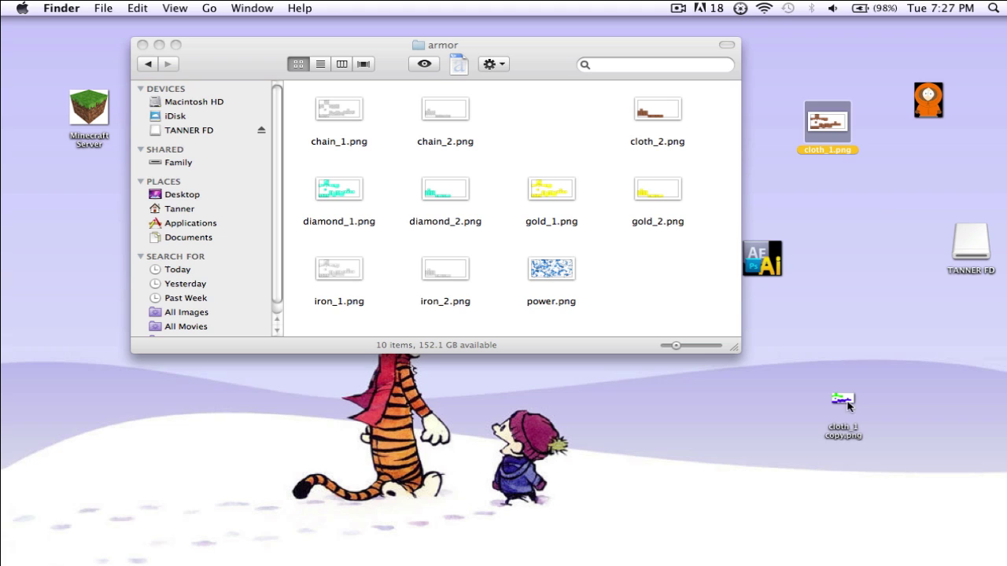
- Move cloth_1 copy.png into the armor folder and rename it cloth_1.png
left_click(845, 435)
key("Return")
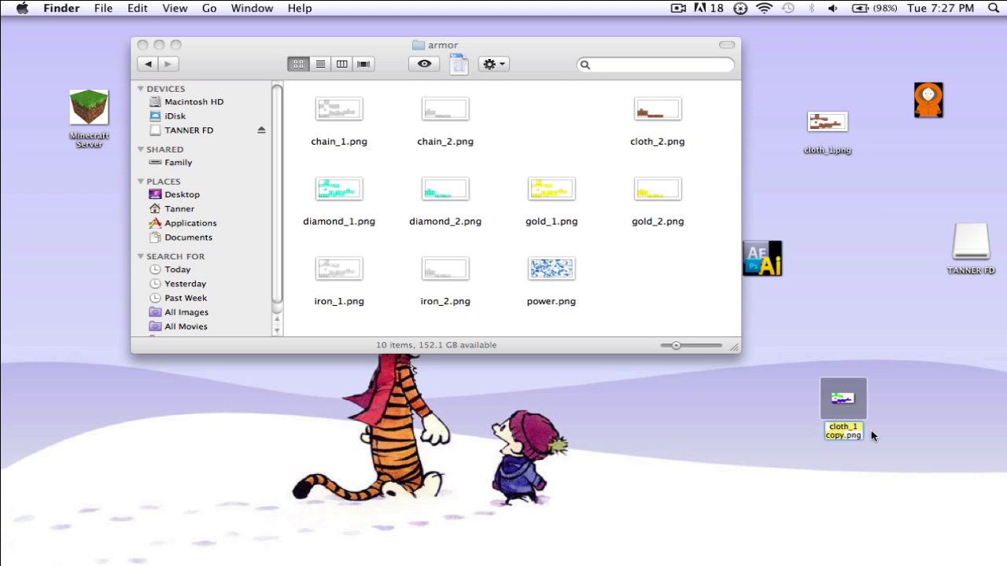
left_click(843, 406)
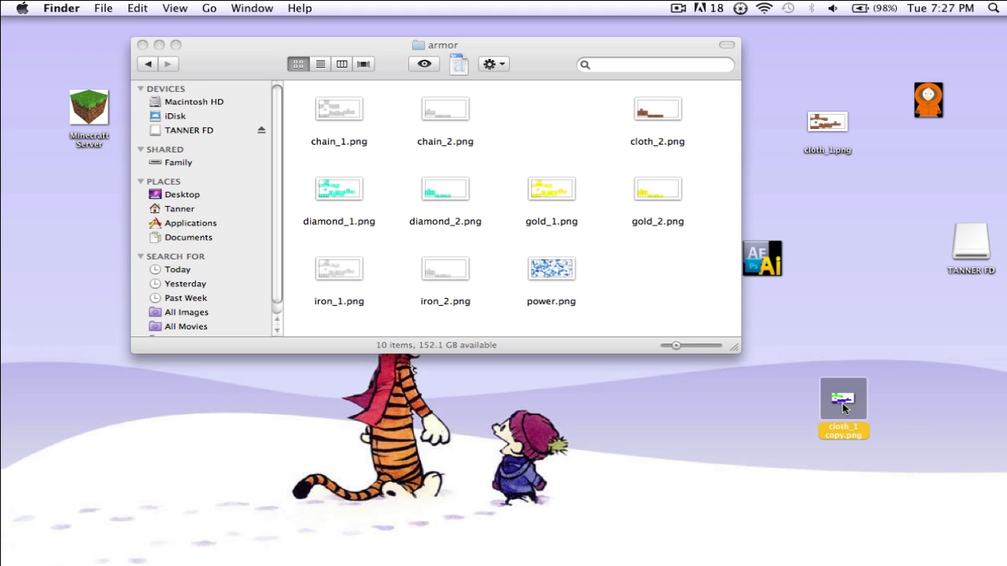
left_click_drag(842, 403, 554, 118)
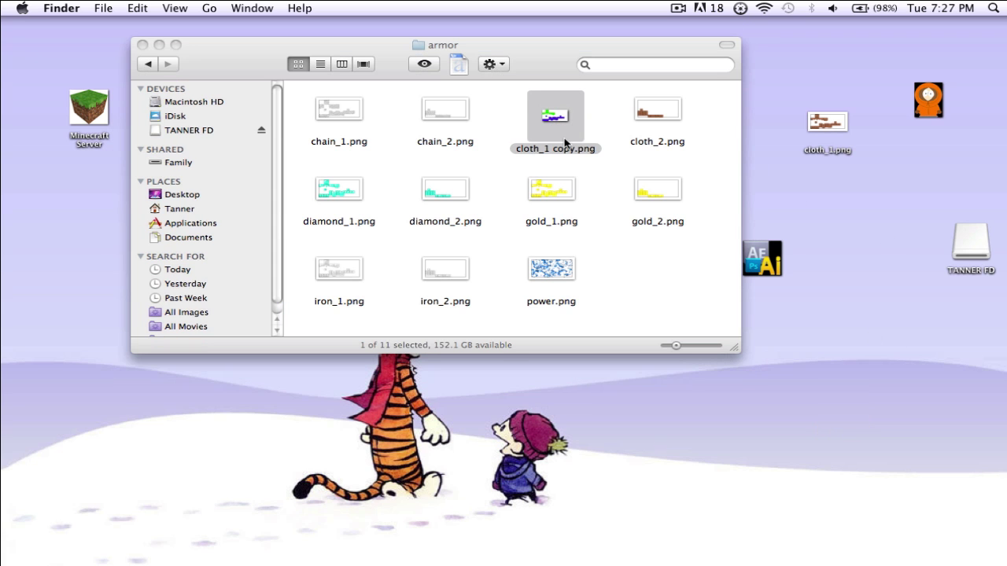
left_click(562, 154)
left_click(566, 156)
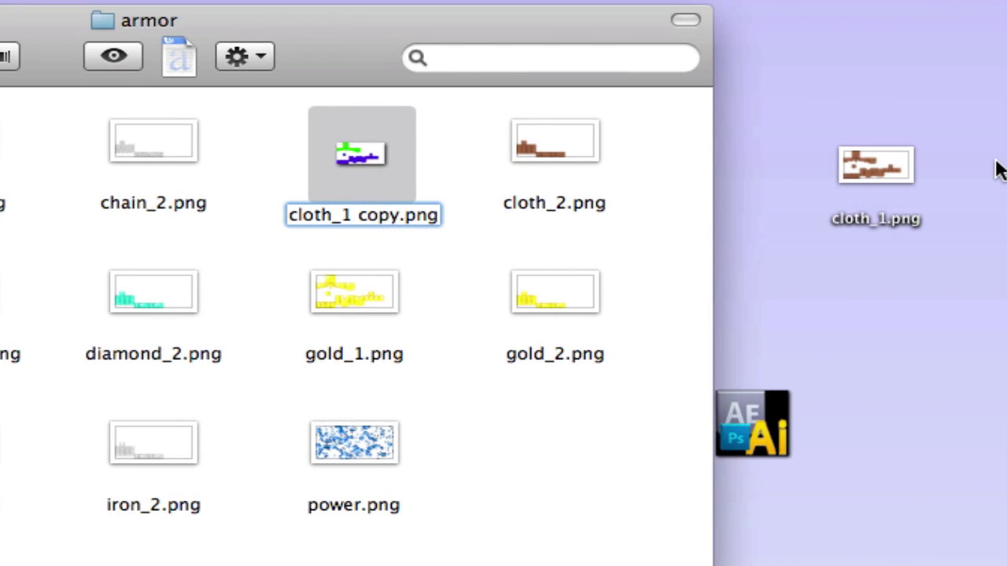
key("BackSpace")
key("BackSpace")
key("BackSpace")
key("BackSpace")
key("BackSpace")
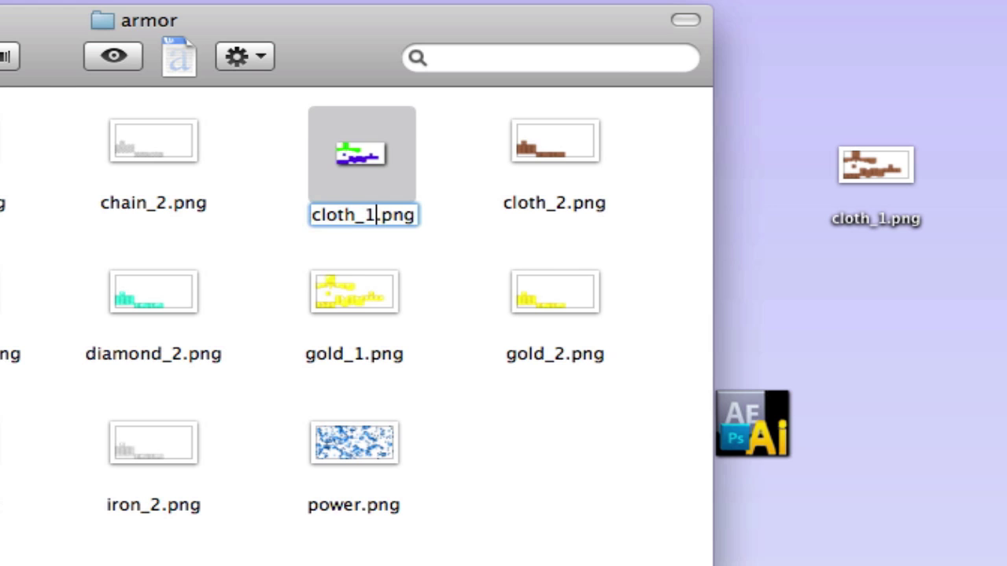
key("Return")
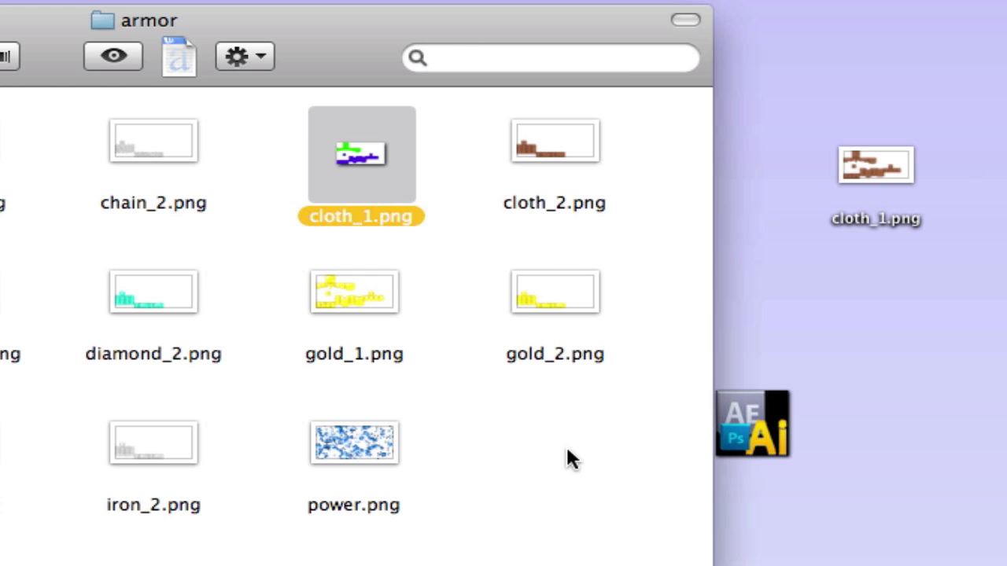
left_click(566, 450)
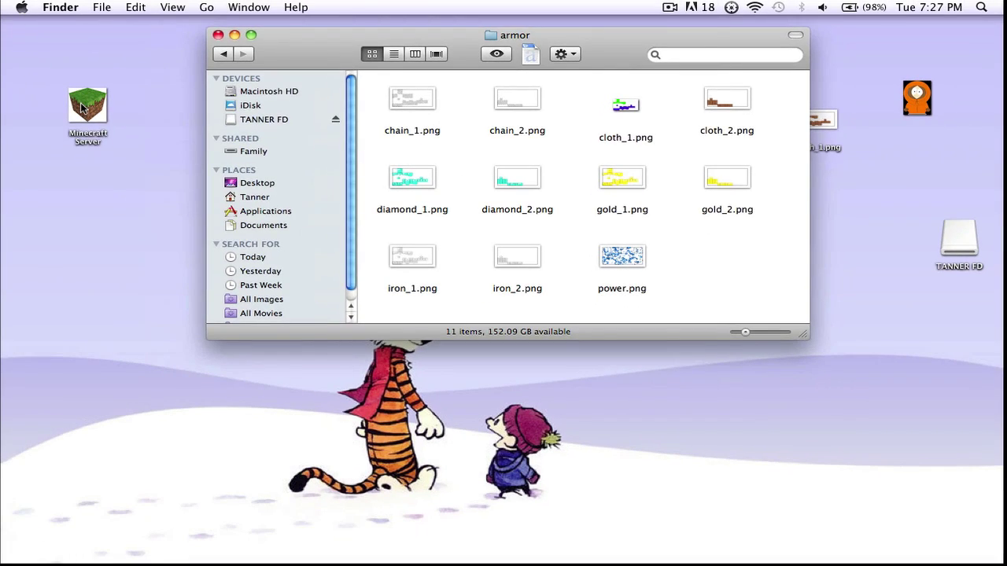
- Run minecraft_server.jar from the Minecraft Server folder, then launch Minecraft and enter the game
double_click(81, 107)
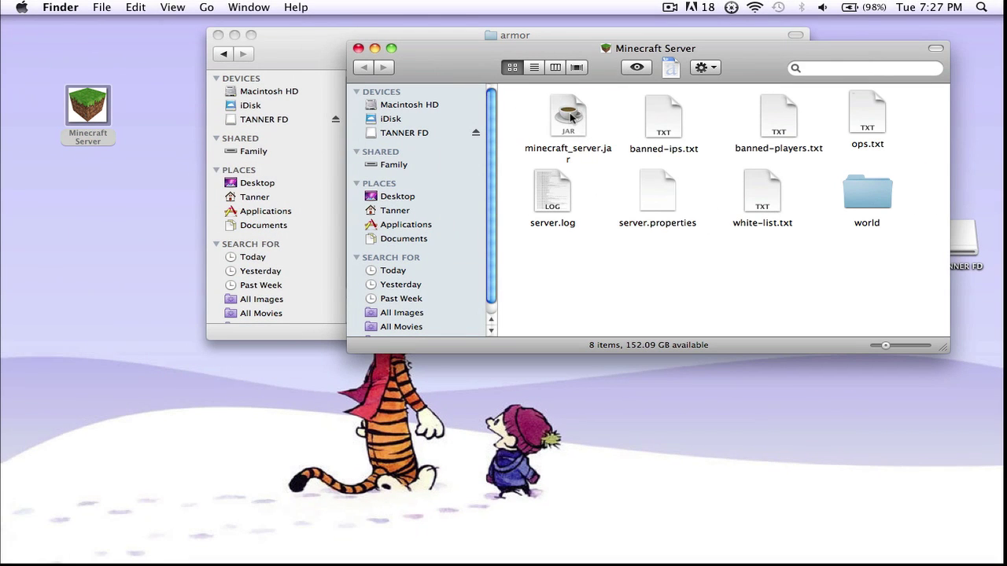
double_click(569, 116)
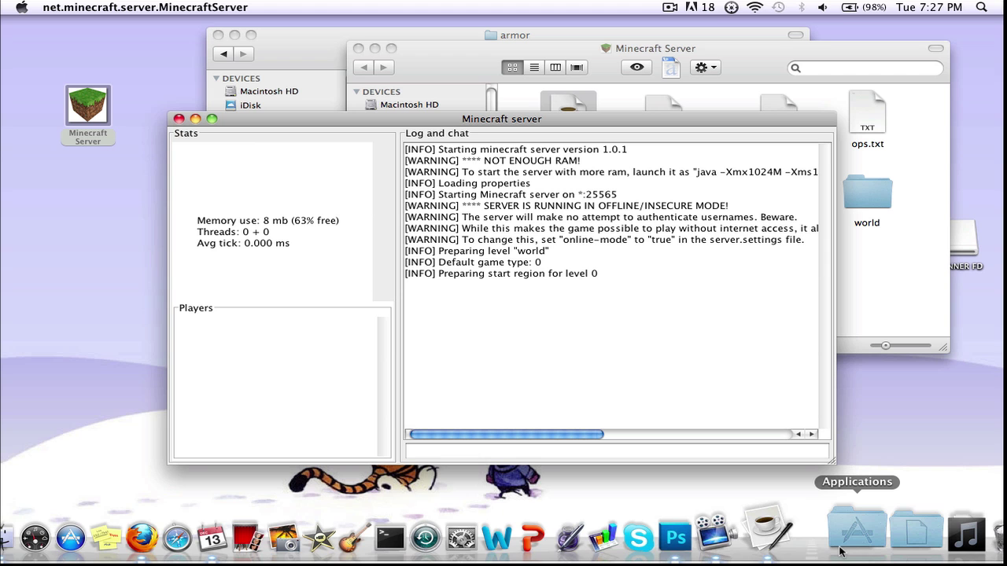
left_click(843, 551)
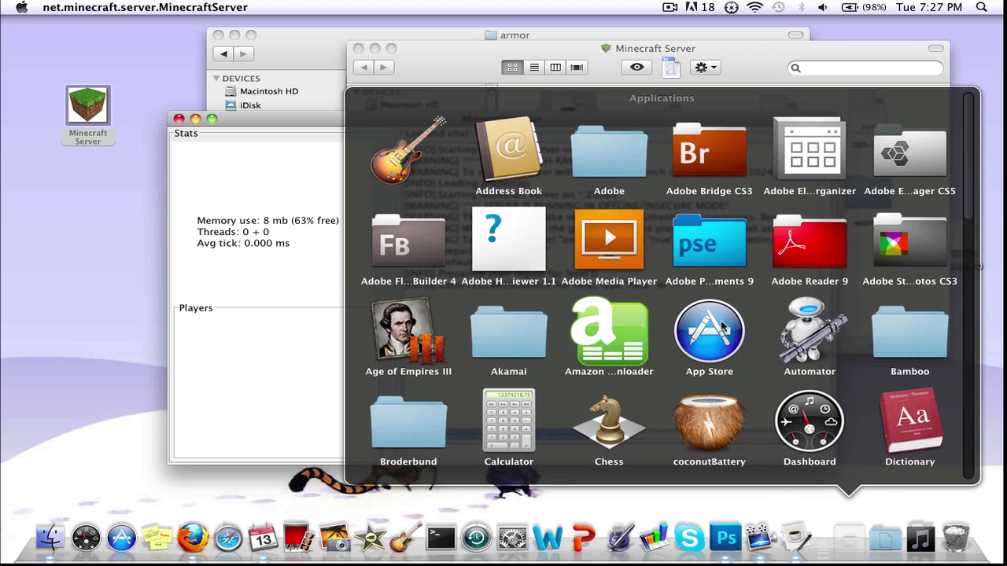
scroll(738, 236, "down", 5)
scroll(737, 221, "down", 3)
left_click(738, 214)
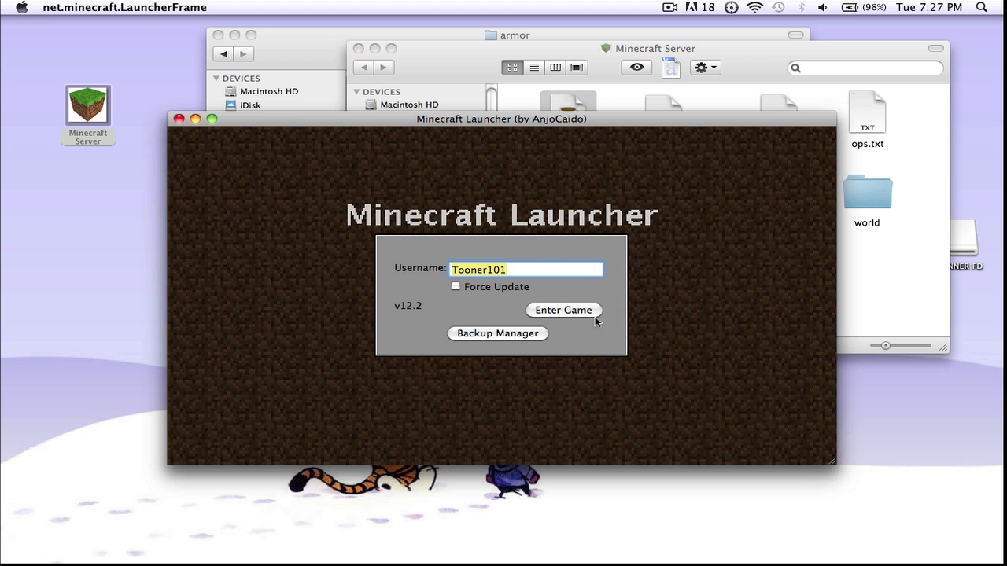
left_click(594, 316)
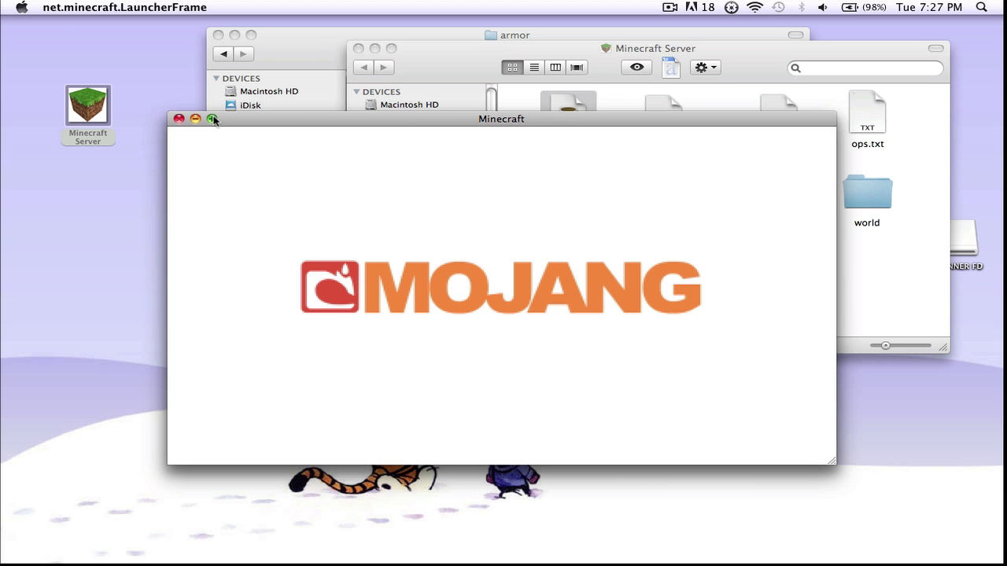
- Maximise the game window and join the world server from the Multiplayer list
left_click(212, 119)
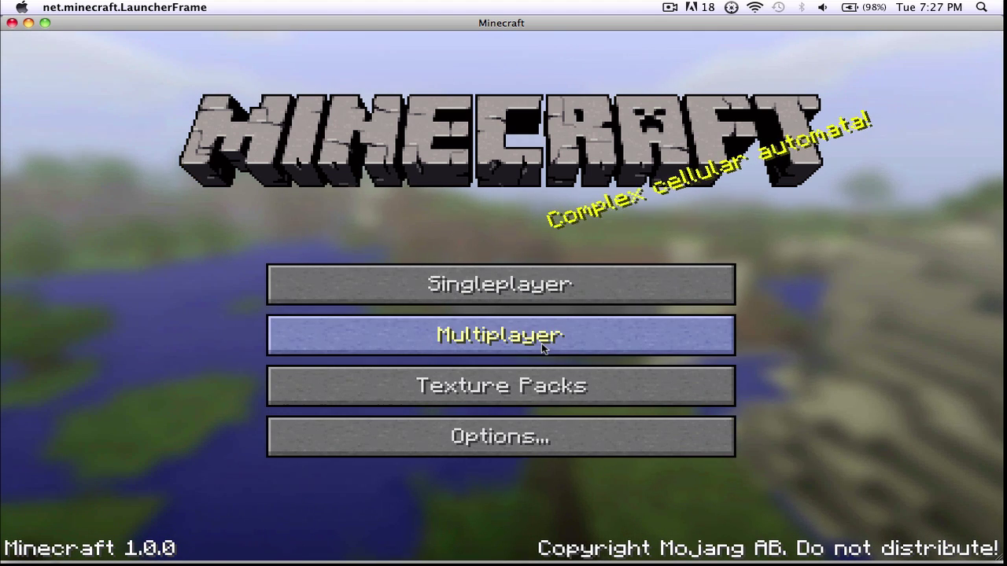
left_click(541, 343)
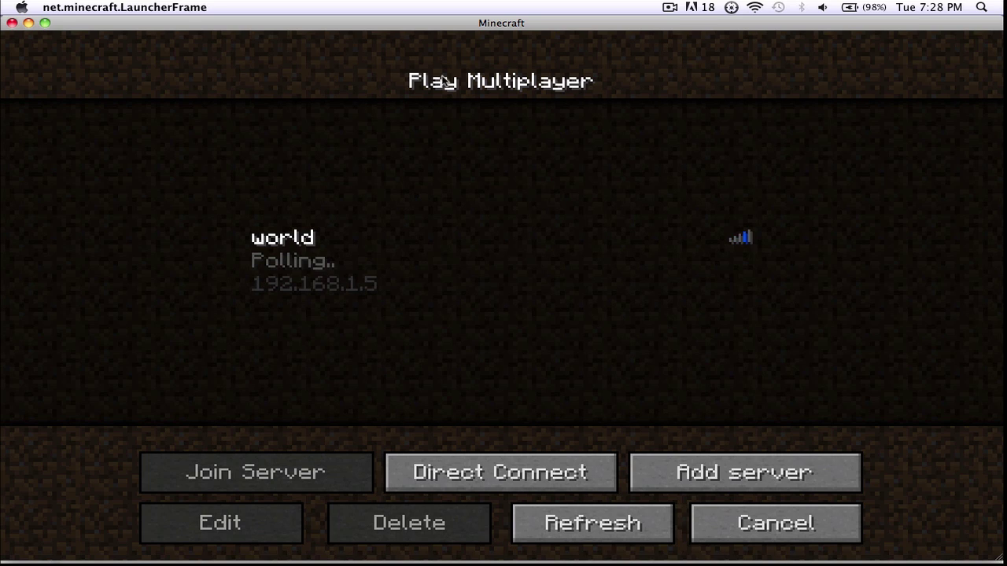
left_click(400, 260)
left_click(297, 465)
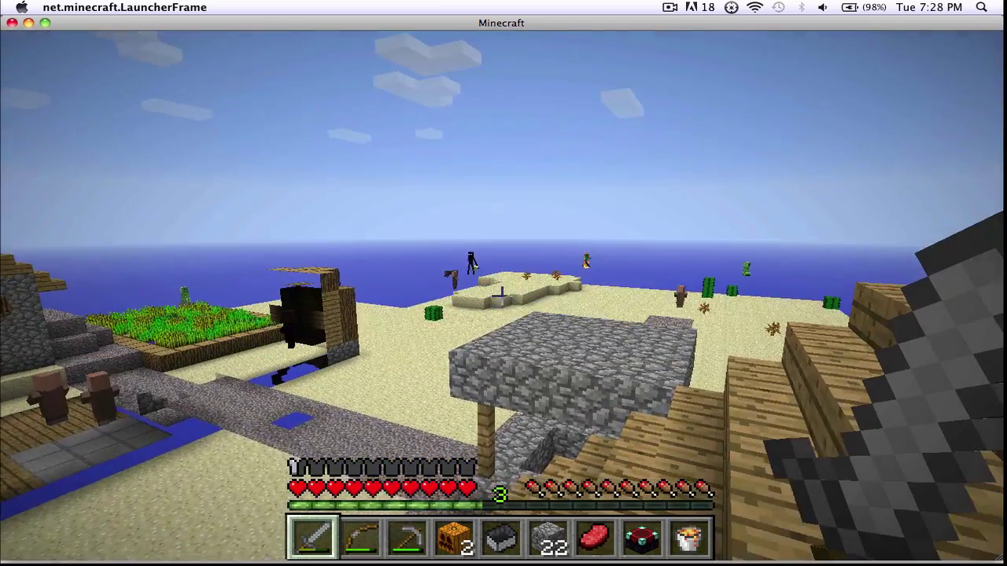
- Walk toward the village, attack the skeleton, and open the house door
key("w")
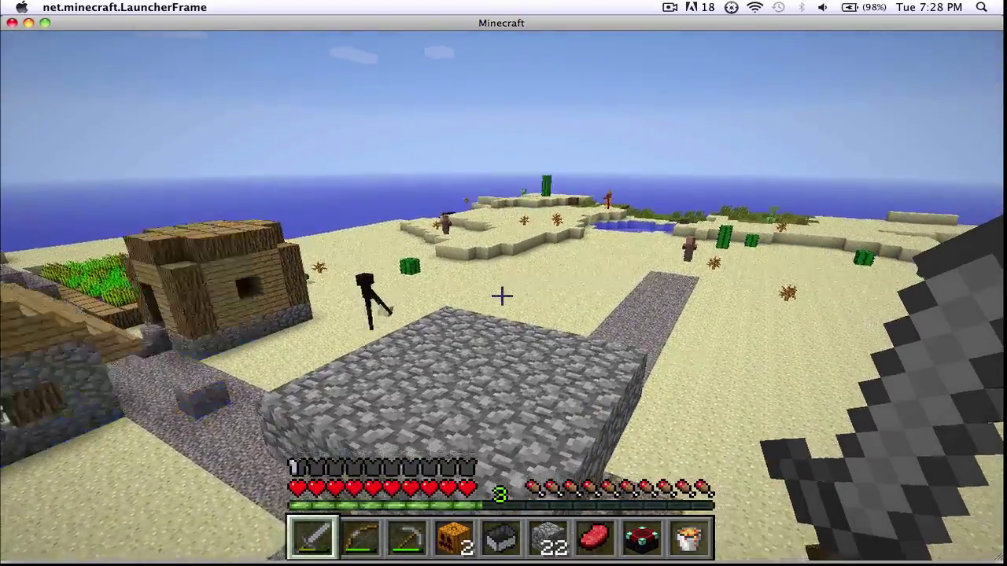
key("w")
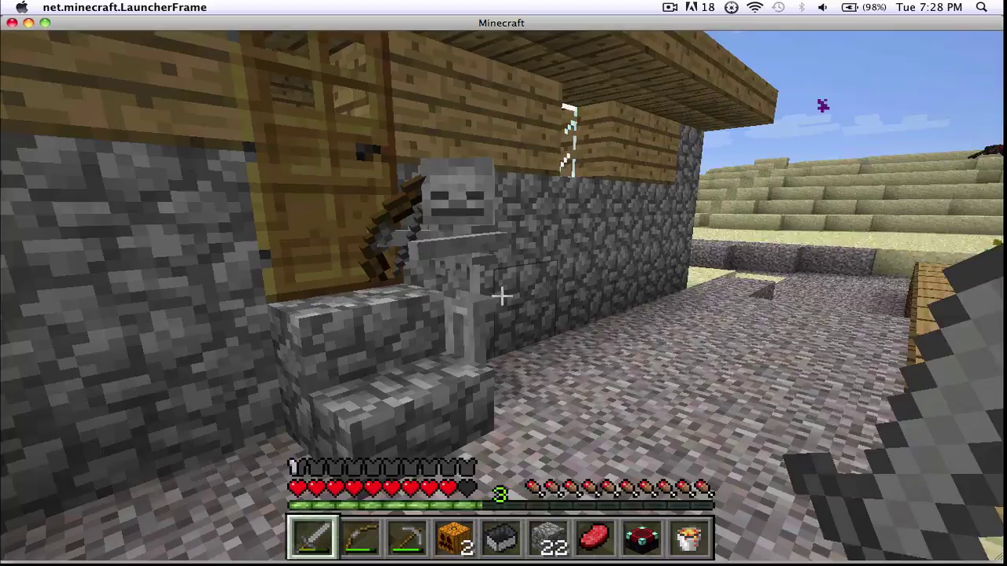
left_click(501, 295)
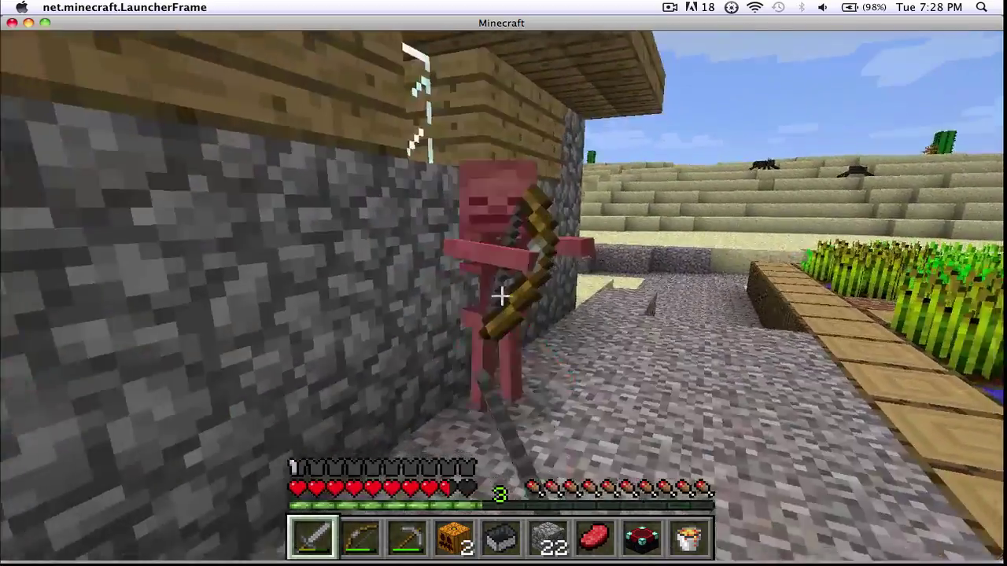
left_click(501, 295)
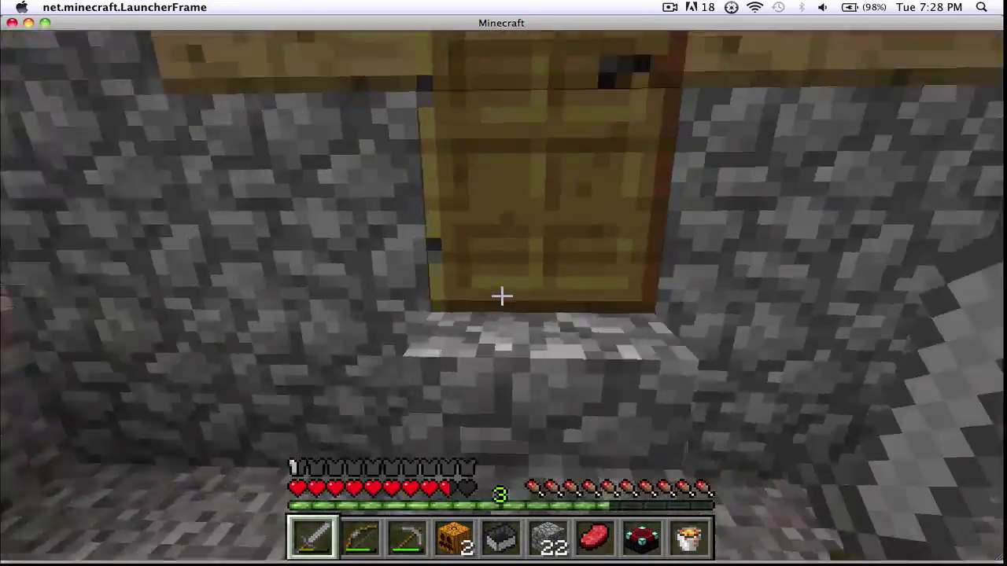
right_click(502, 296)
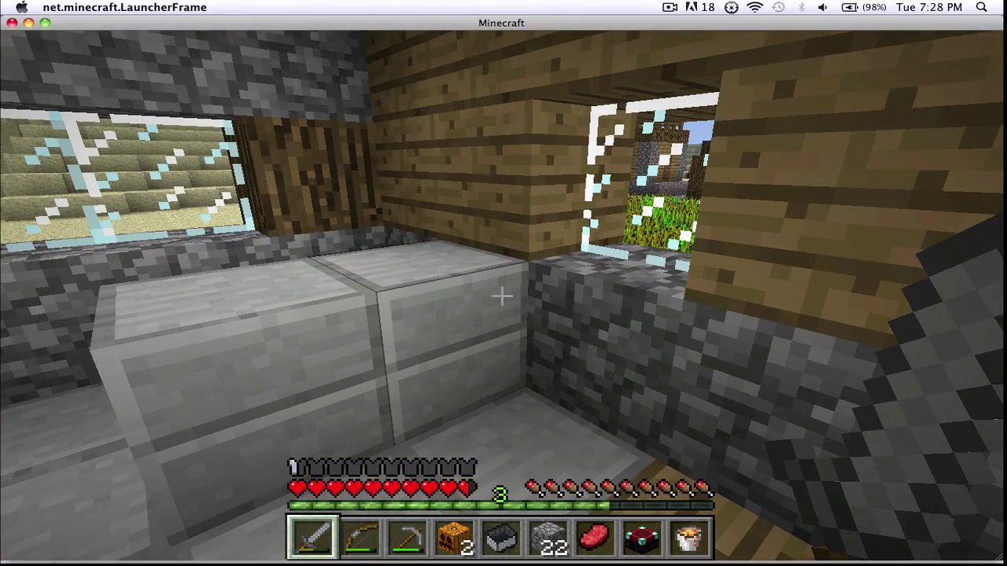
- Remove the Leather Cap from the helmet slot and re-equip it to load the green texture
key("e")
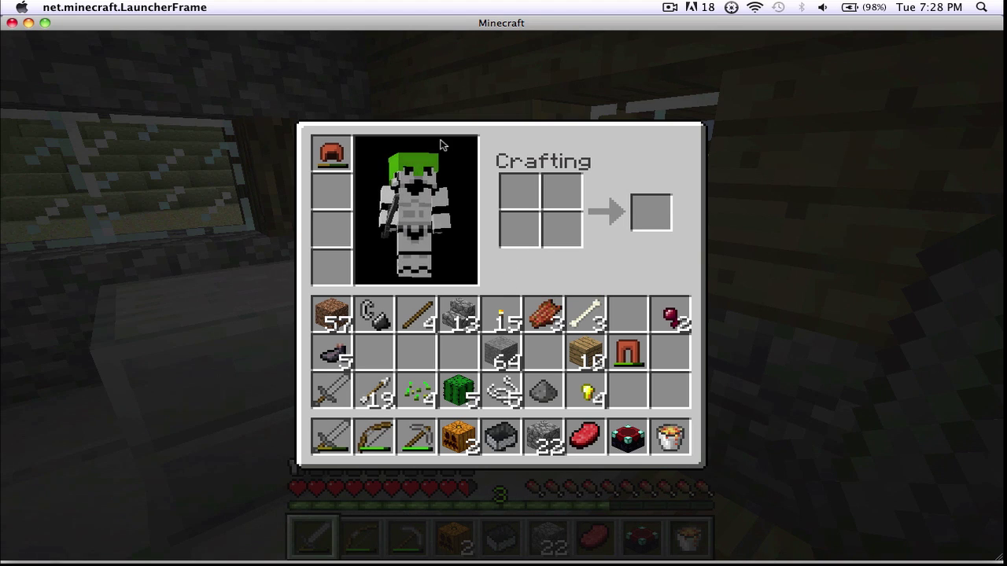
left_click(315, 158)
left_click(627, 315)
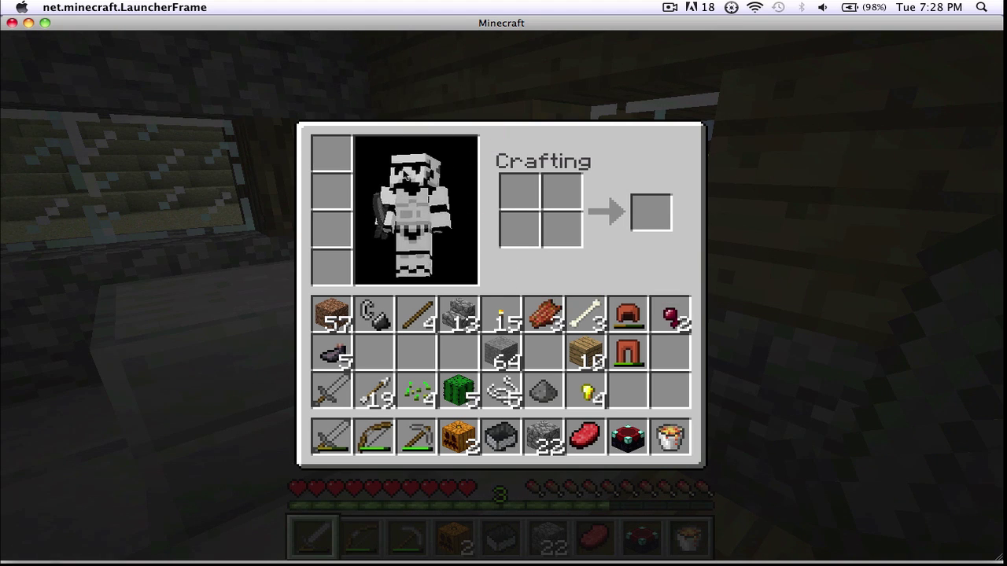
left_click(628, 317)
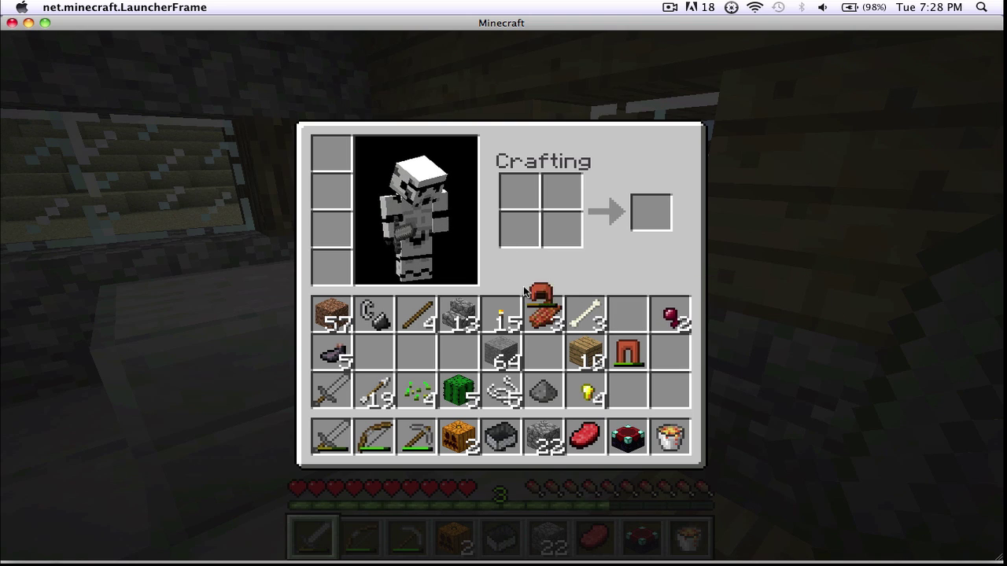
left_click(331, 155)
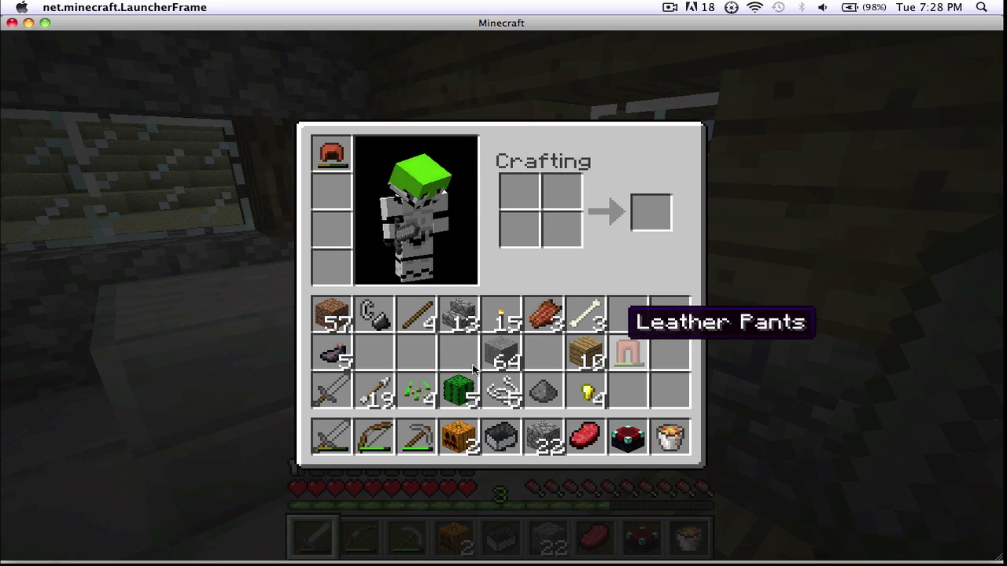
- Return to the game and switch to the front-facing third-person view of the player
key("e")
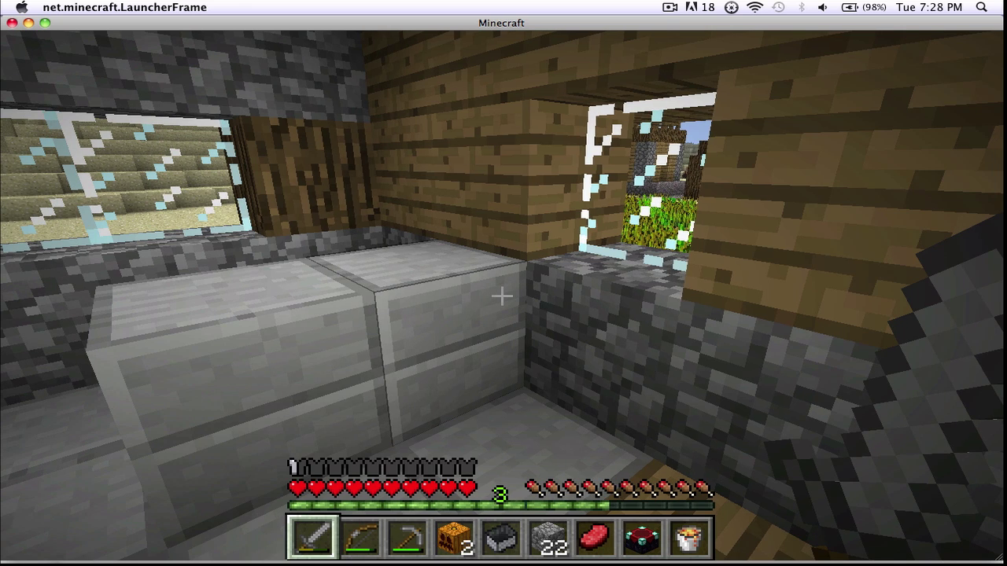
key("F5")
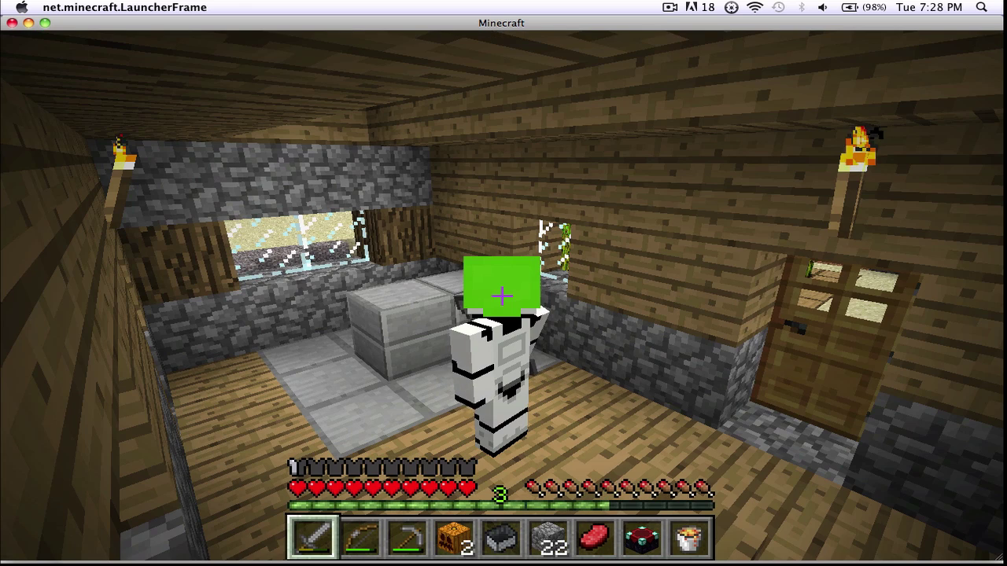
key("F5")
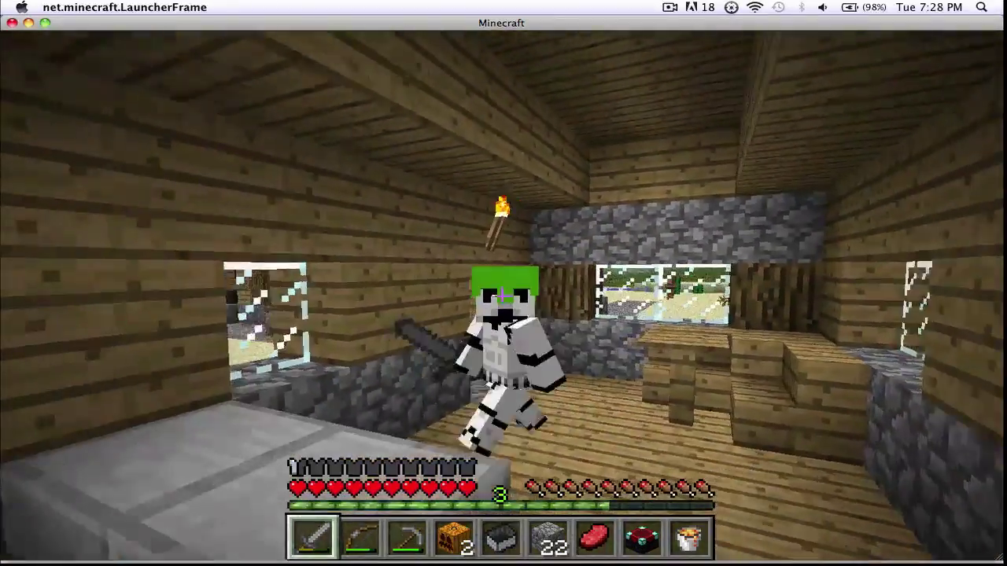
- Walk the player around the room showing the green cap, then pause at the Game menu
key("w")
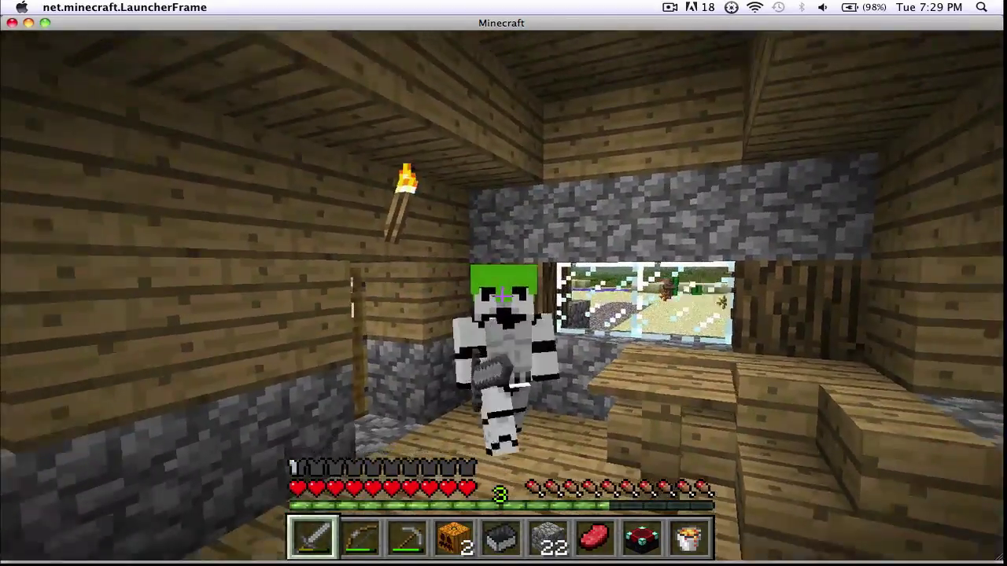
key("w")
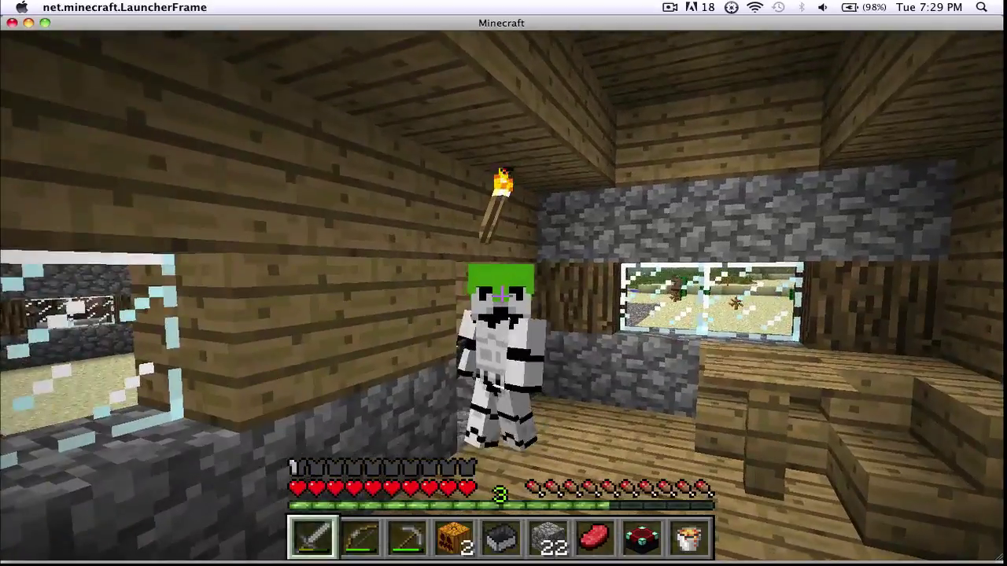
key("w")
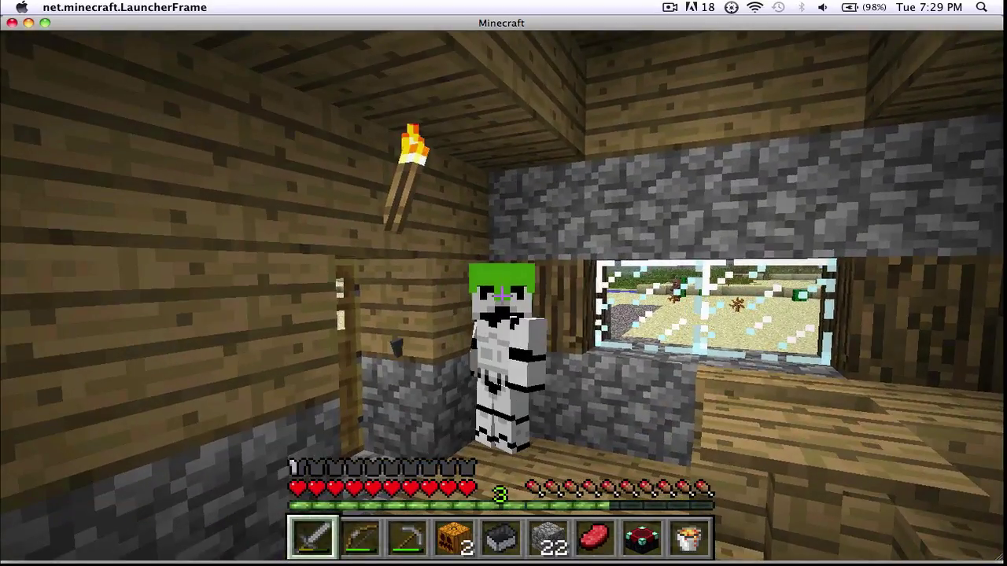
key("w")
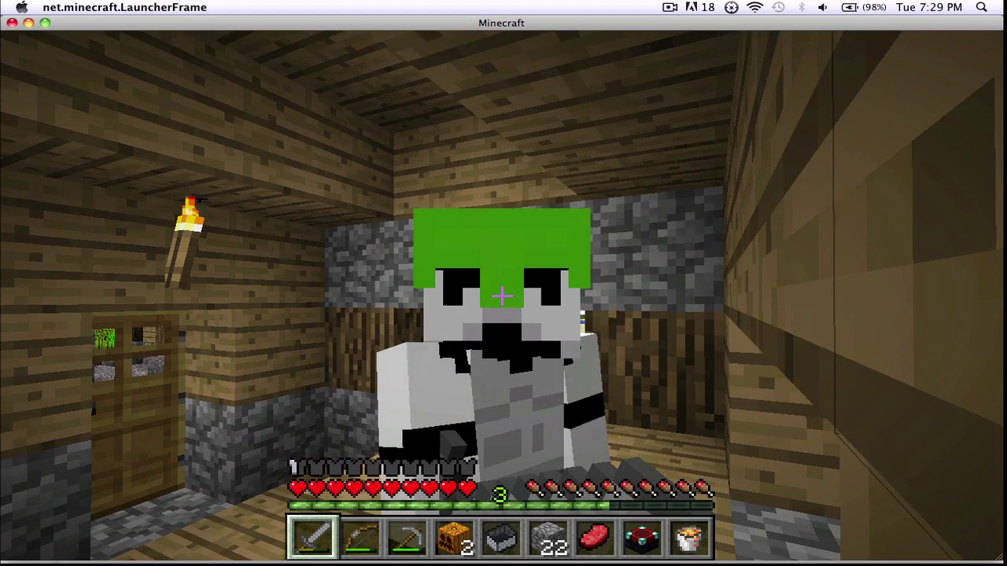
key("Escape")
left_click(670, 7)
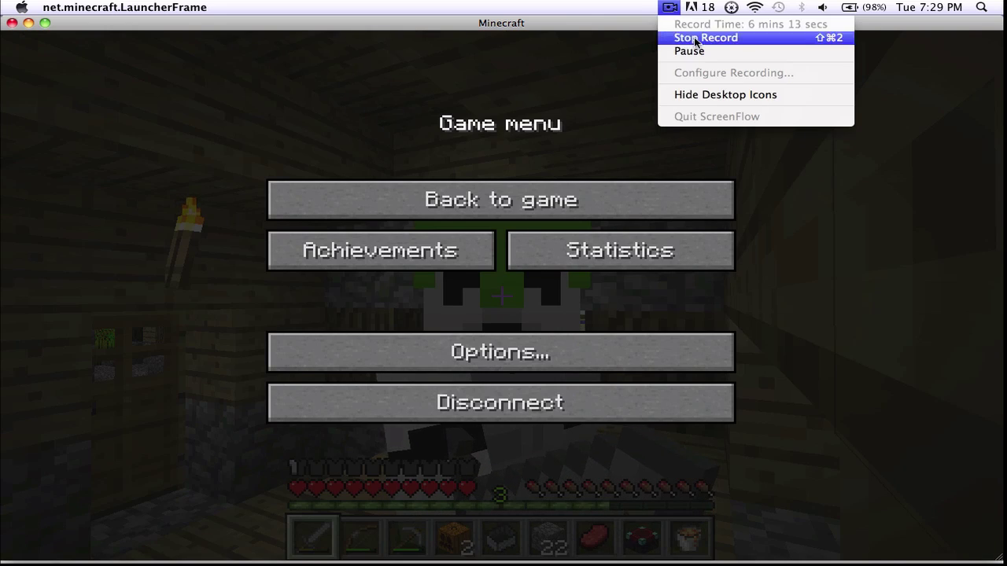